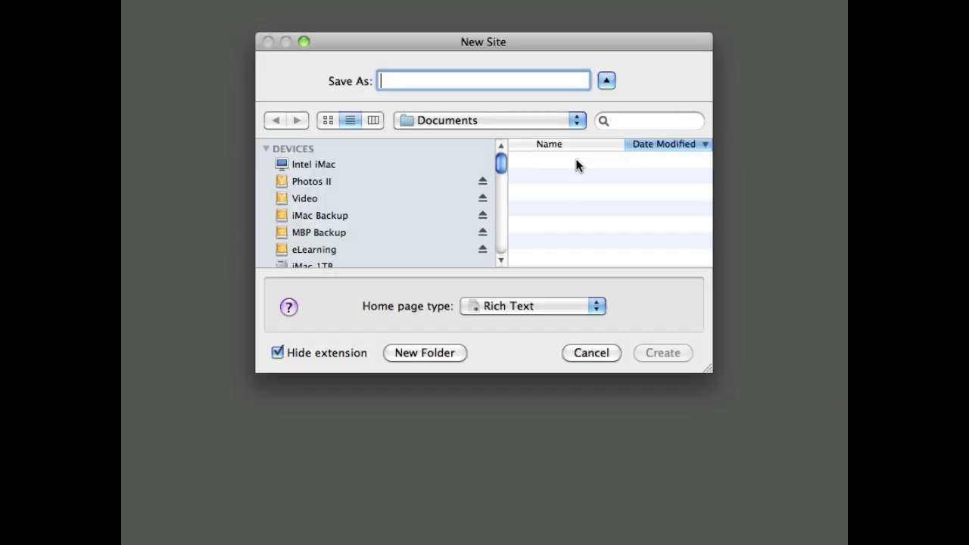
# Create a new site named 'my site' with a Rich Text home page.
pyautogui.write('my site')
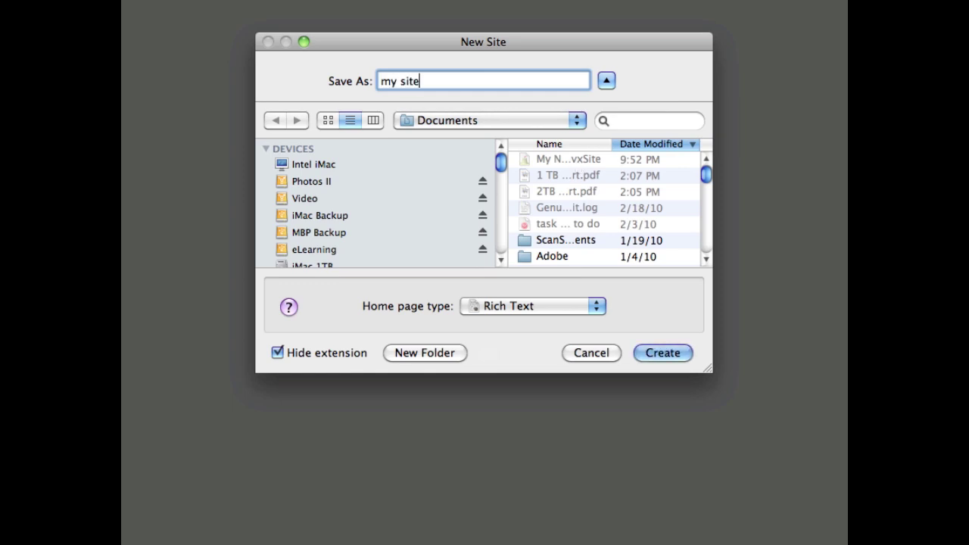
pyautogui.press('Return')
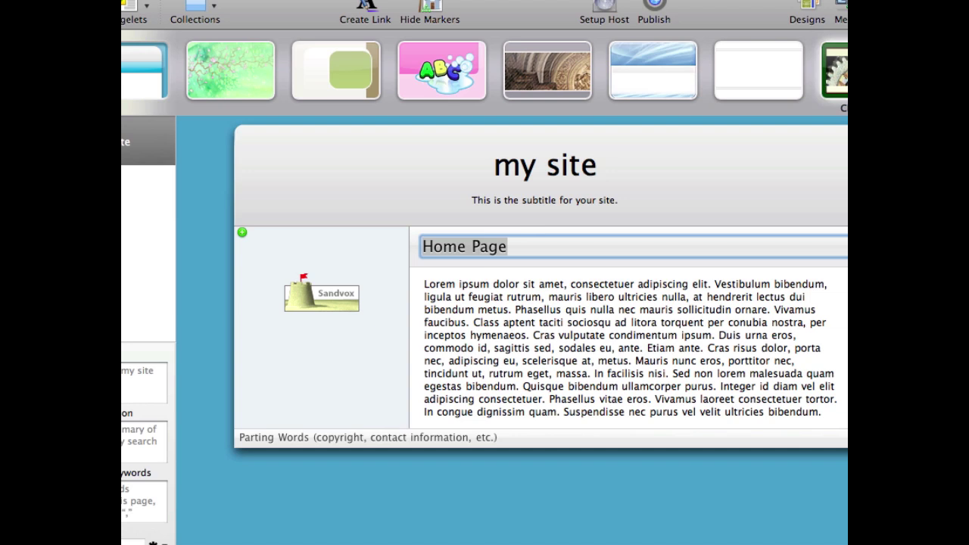
# Find and apply the Rounded Blue design from the design strip.
pyautogui.hscroll(5, 485, 70)
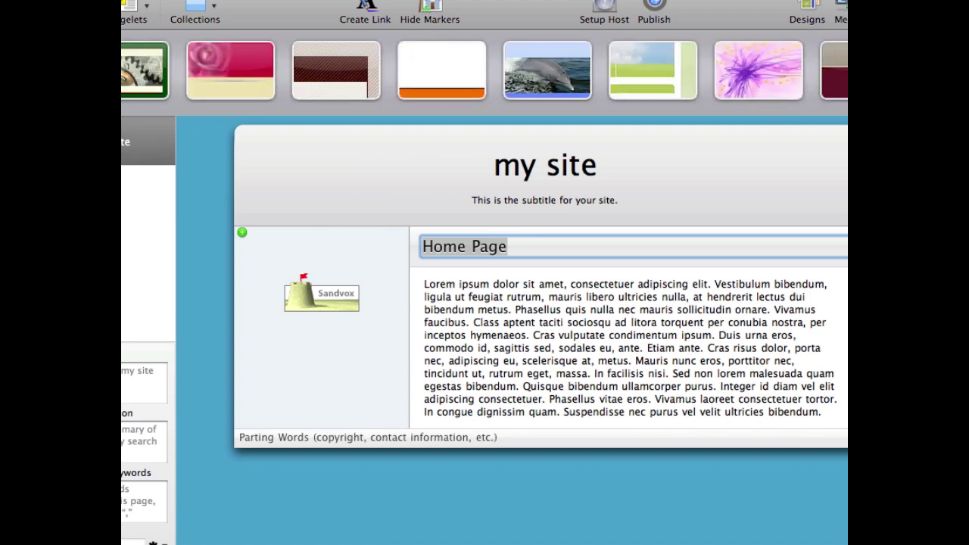
pyautogui.hscroll(5, 484, 70)
pyautogui.hscroll(5, 485, 70)
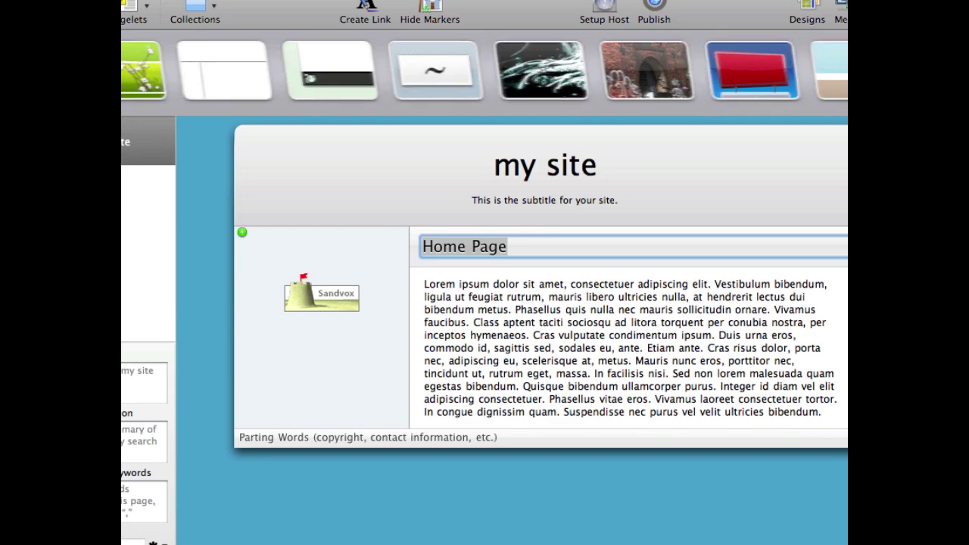
pyautogui.hscroll(5, 326, 65)
pyautogui.click(335, 68)
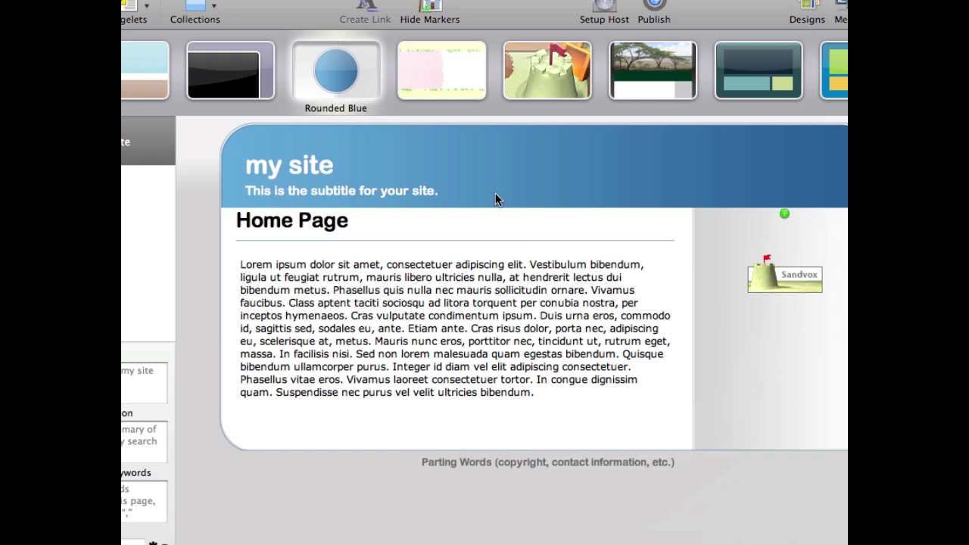
# Change the header title to 'Welcome to my new site'.
pyautogui.click(315, 178)
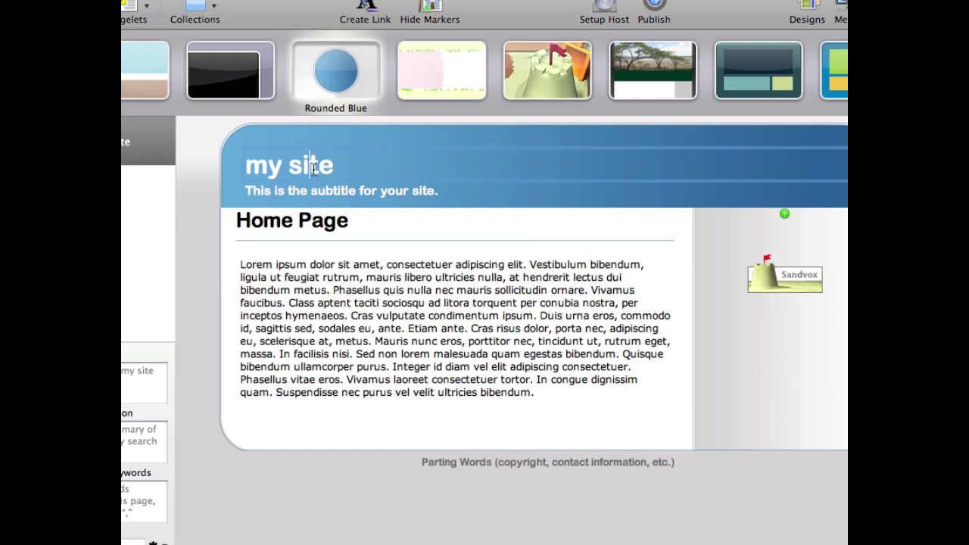
pyautogui.click(444, 191)
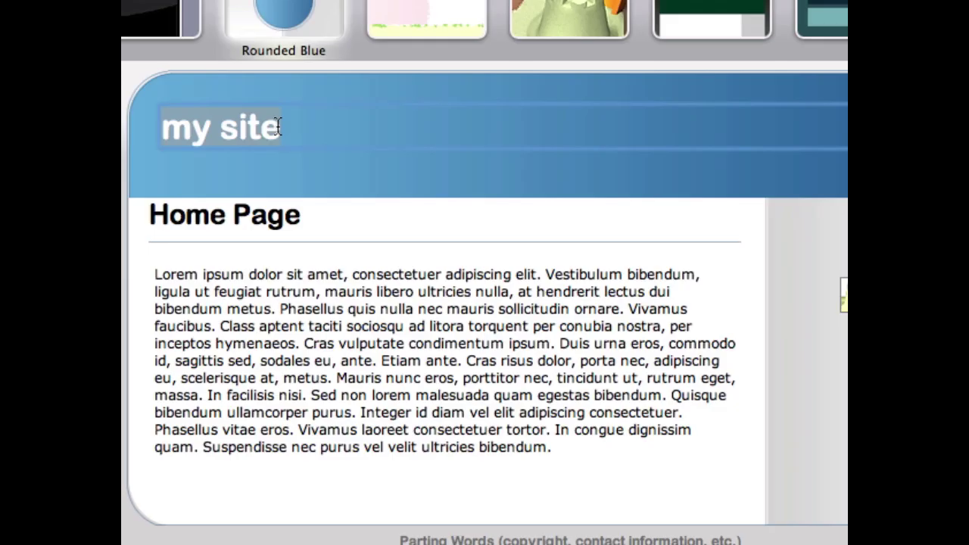
pyautogui.write('Welcome ')
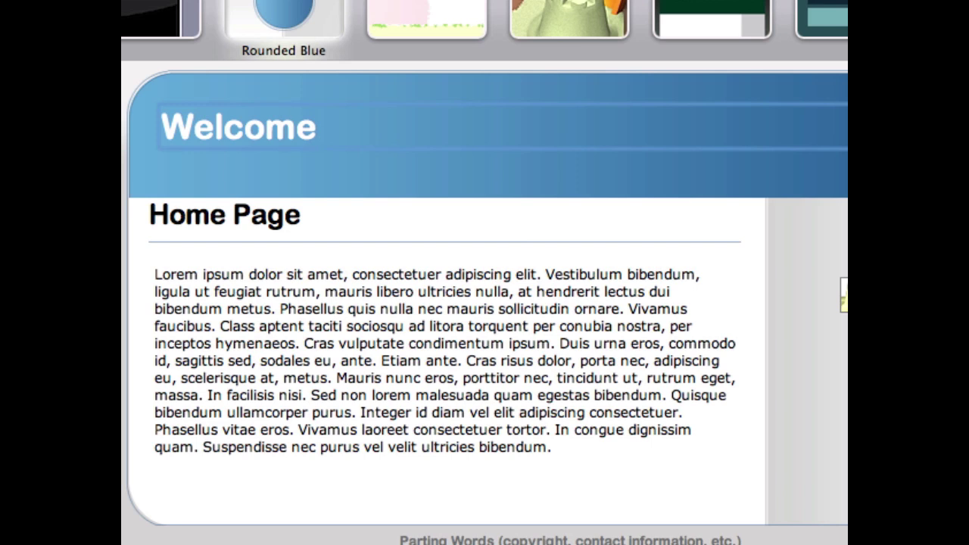
pyautogui.write('to my new site')
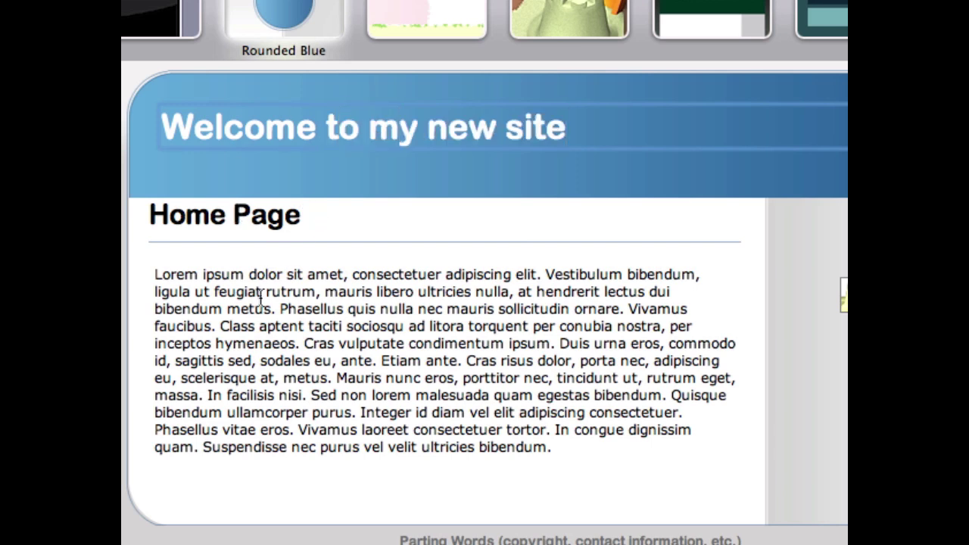
# Replace the home page body with 'My site has a blog and a photo album so far.'.
pyautogui.click(265, 294)
pyautogui.click(278, 301)
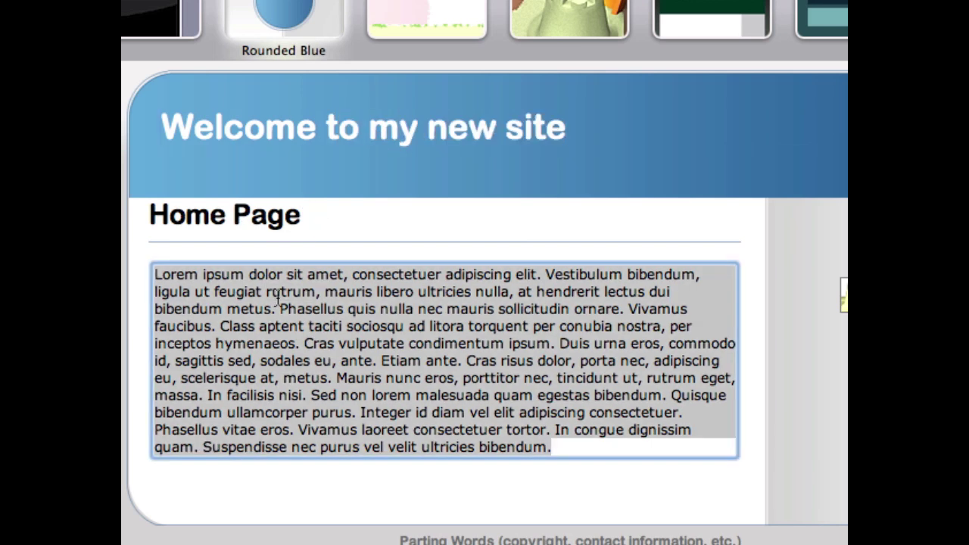
pyautogui.write('My site has a blog and a photo album so far.')
pyautogui.click(473, 381)
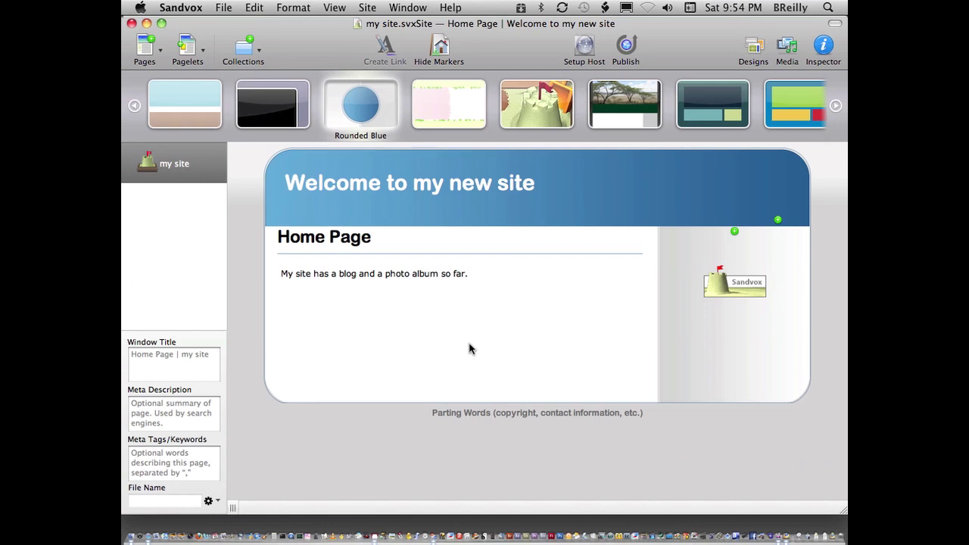
# Look through the Pages and Pagelets menus, then show the Collections menu.
pyautogui.click(148, 47)
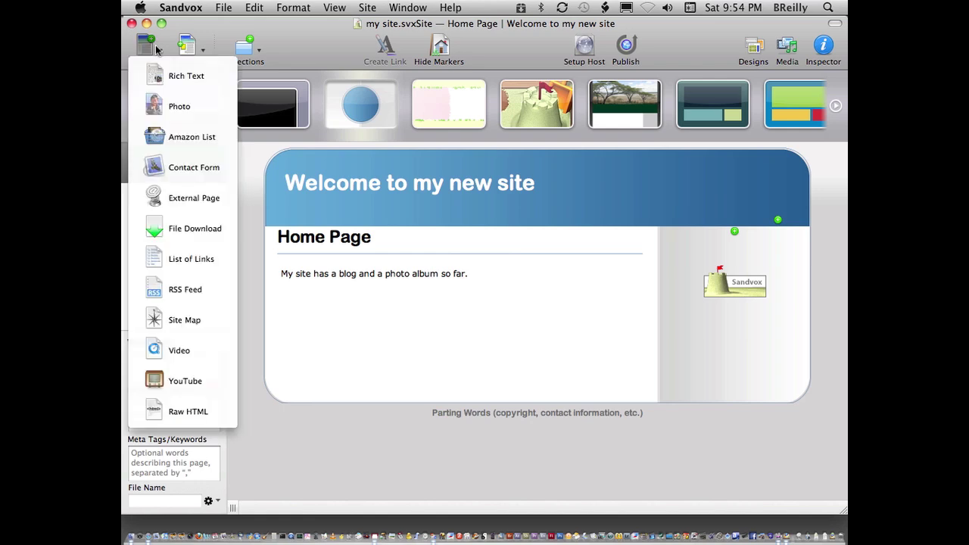
pyautogui.click(216, 57)
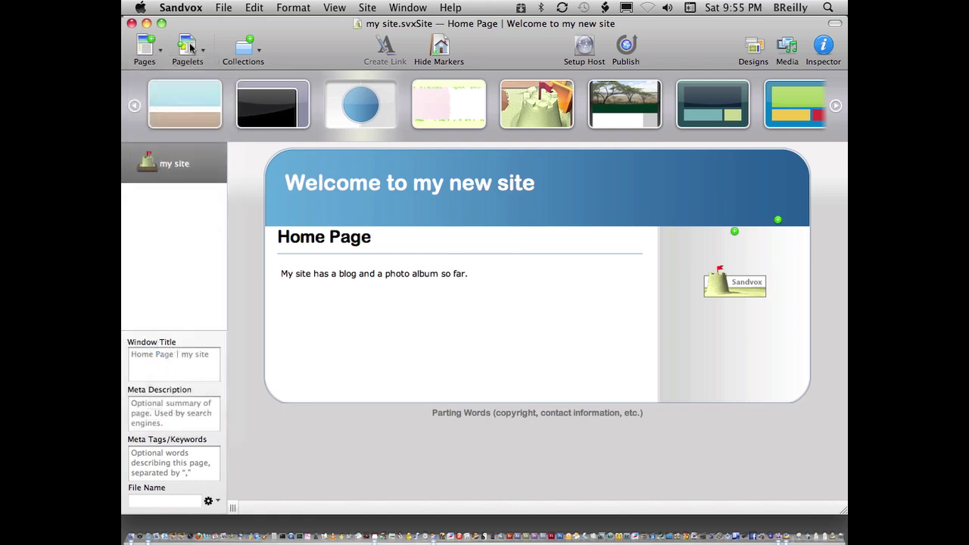
pyautogui.click(201, 52)
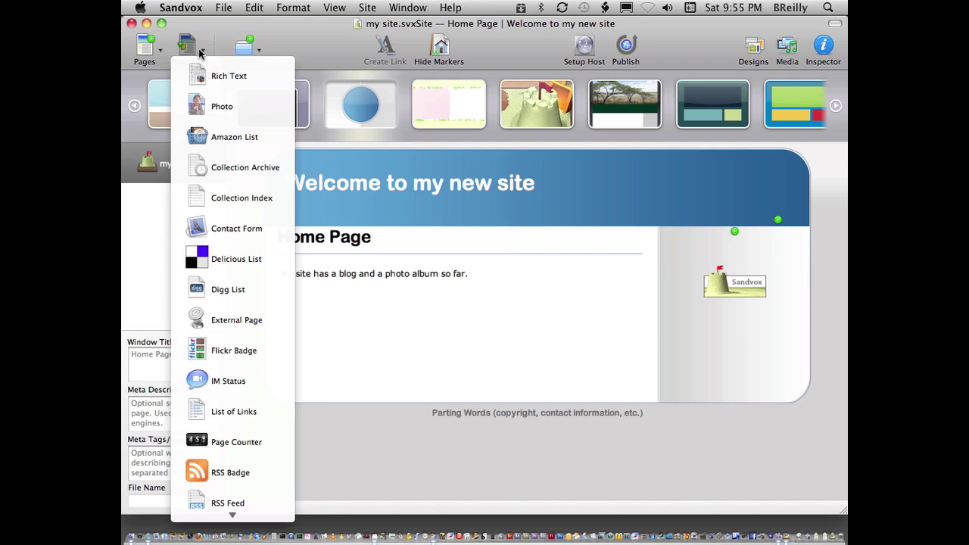
pyautogui.click(201, 53)
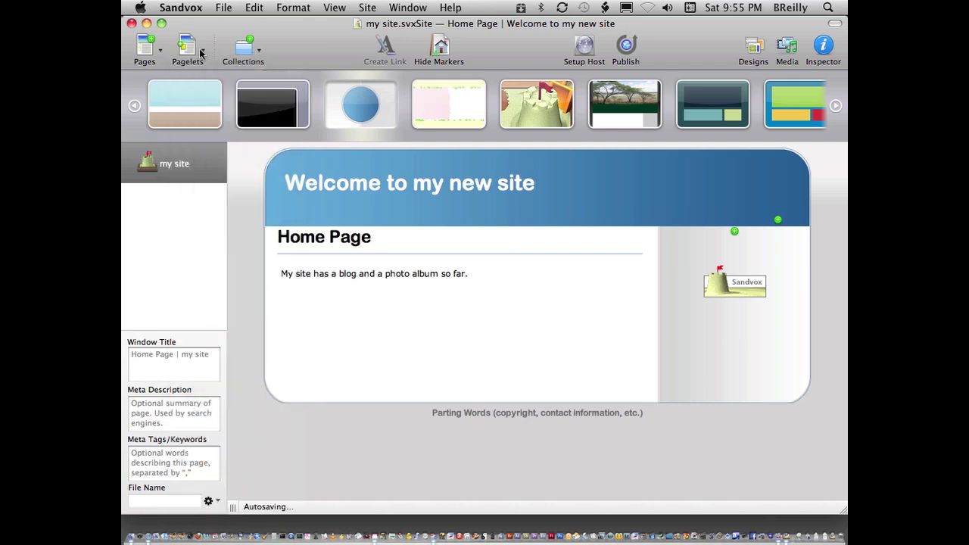
pyautogui.click(257, 53)
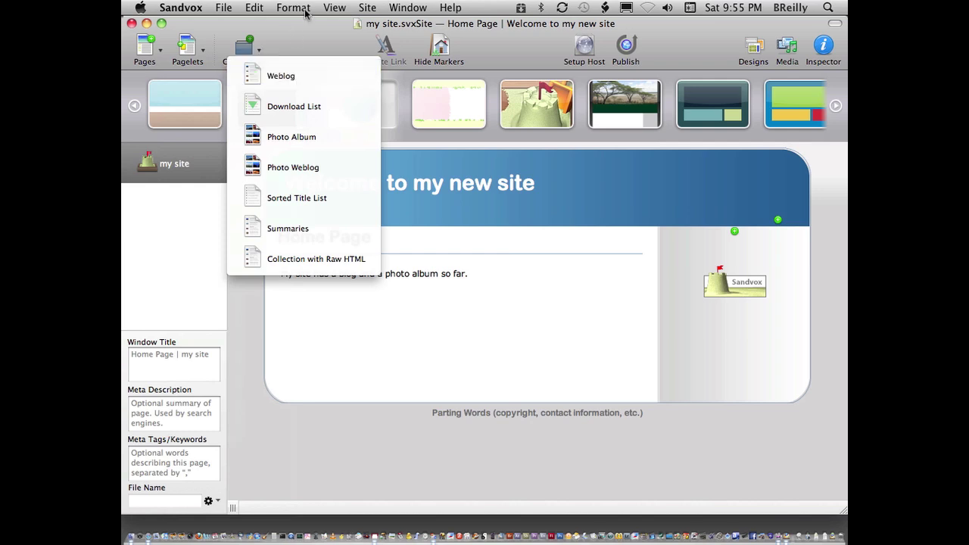
# Add a weblog titled 'My Blog' and retitle its first entry 'New blog'.
pyautogui.click(284, 73)
pyautogui.write('My ')
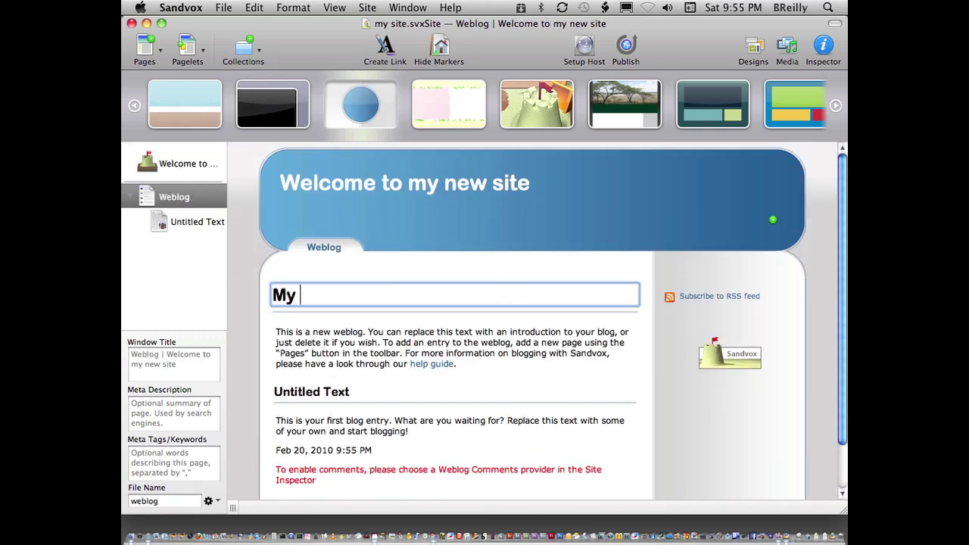
pyautogui.write('Blog')
pyautogui.click(387, 358)
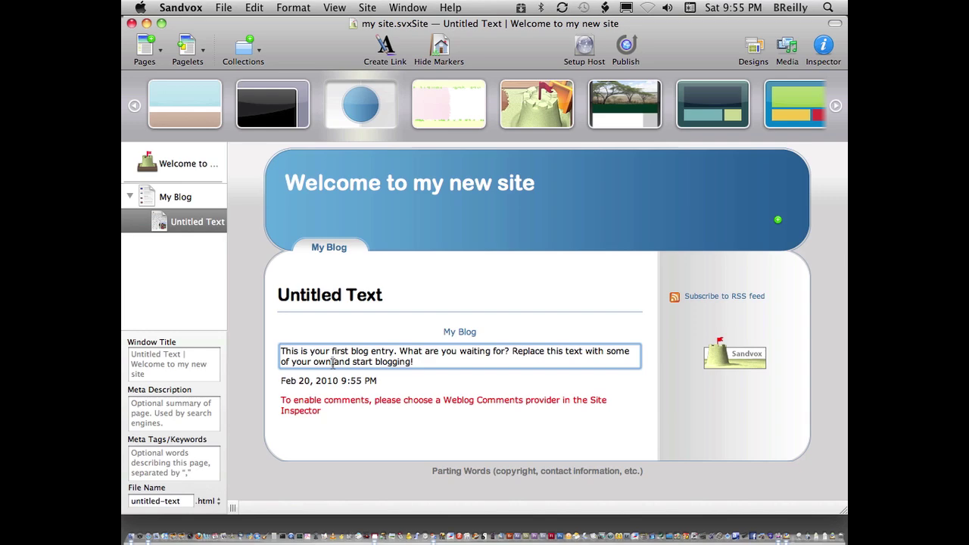
pyautogui.moveTo(396, 295); pyautogui.dragTo(216, 284)
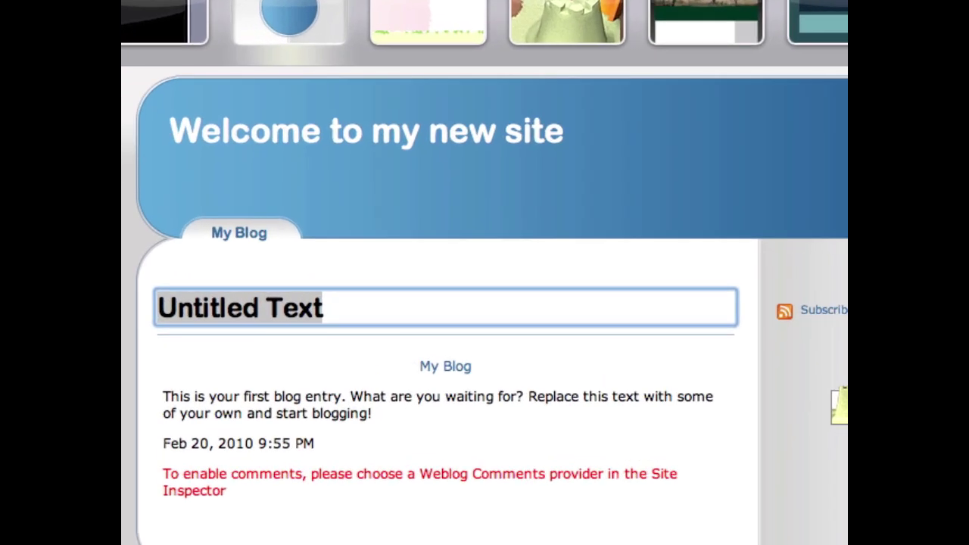
pyautogui.write('New blog')
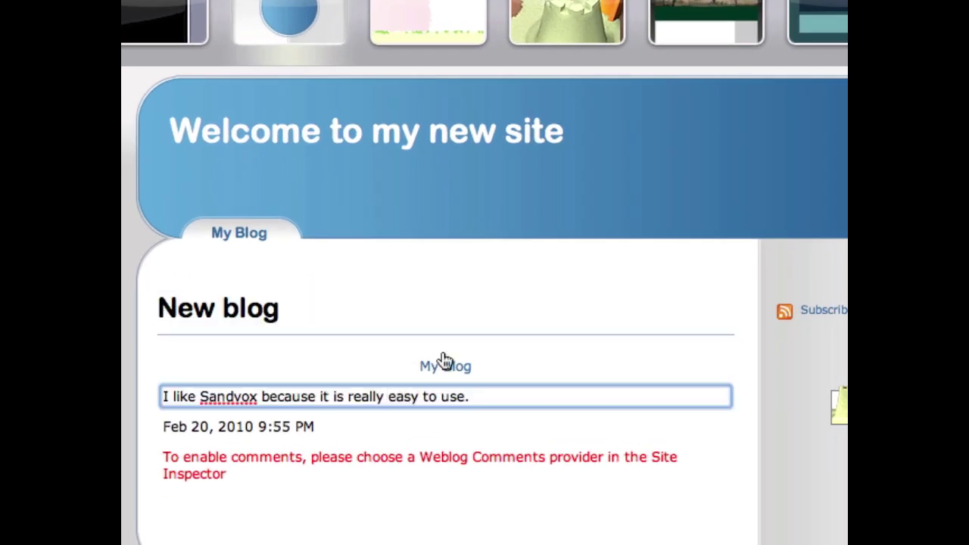
pyautogui.click(554, 297)
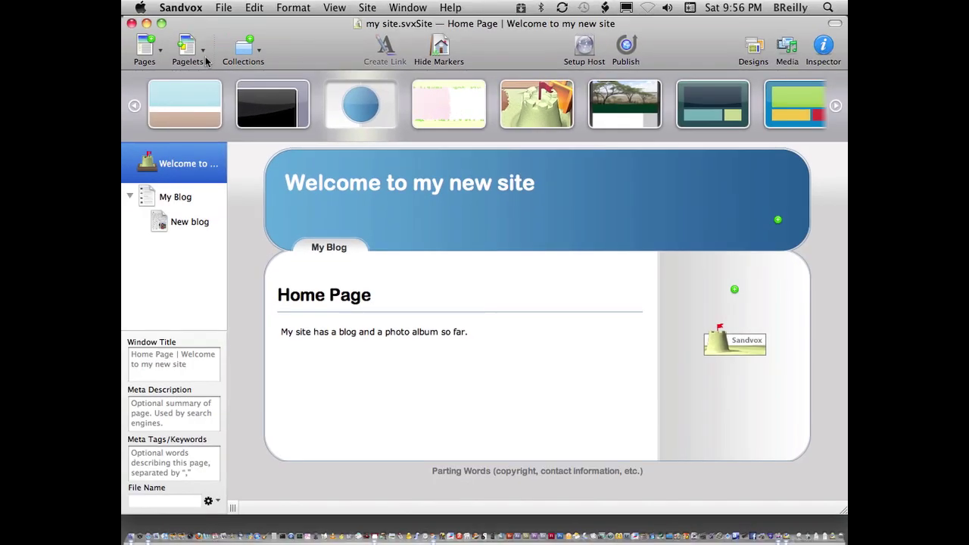
# Add a Flickr Badge pagelet to the home page sidebar and show its Inspector settings.
pyautogui.click(205, 59)
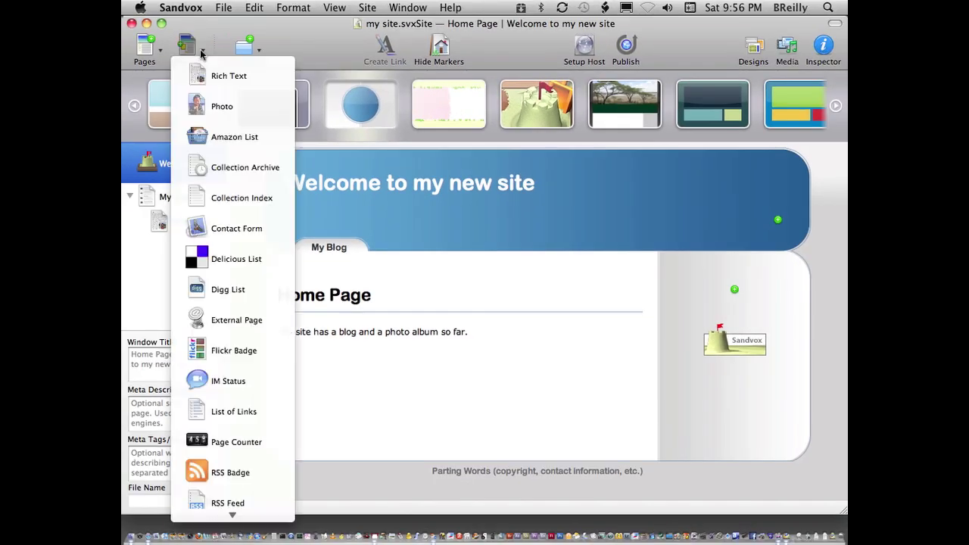
pyautogui.click(237, 358)
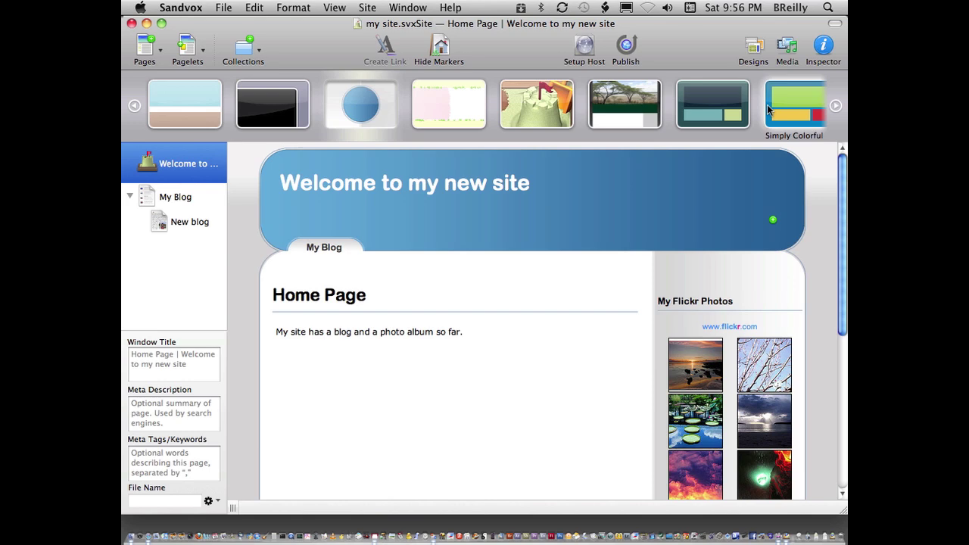
pyautogui.click(824, 49)
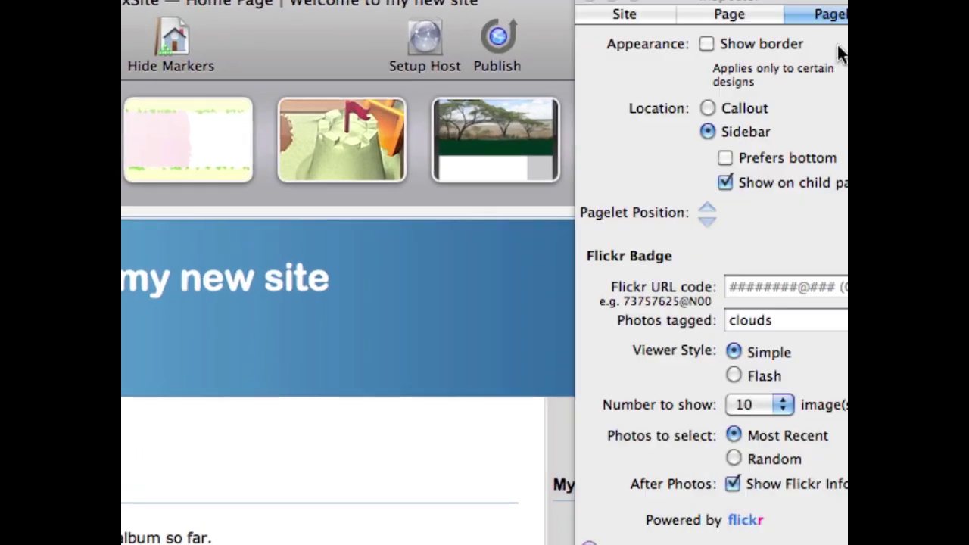
pyautogui.click(719, 31)
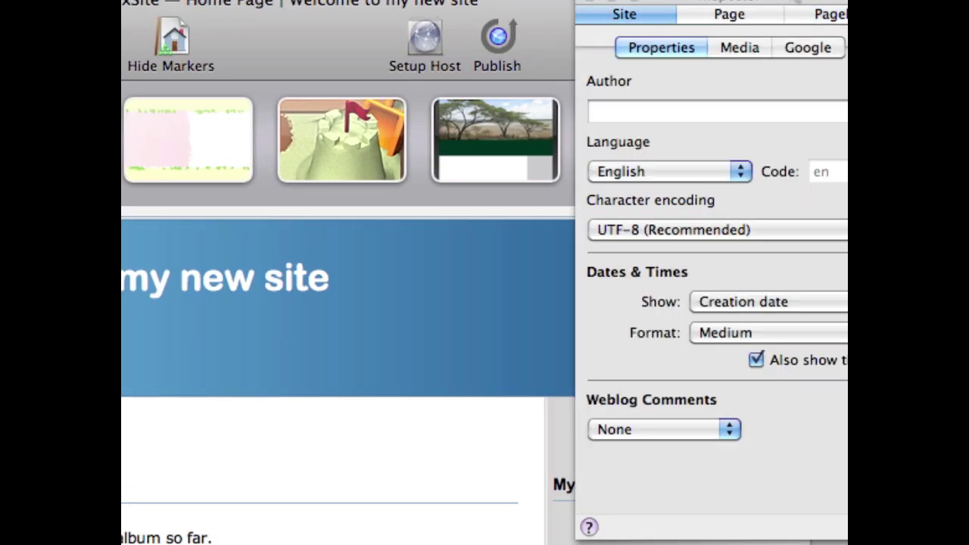
pyautogui.moveTo(728, 6); pyautogui.dragTo(206, 31)
pyautogui.click(649, 516)
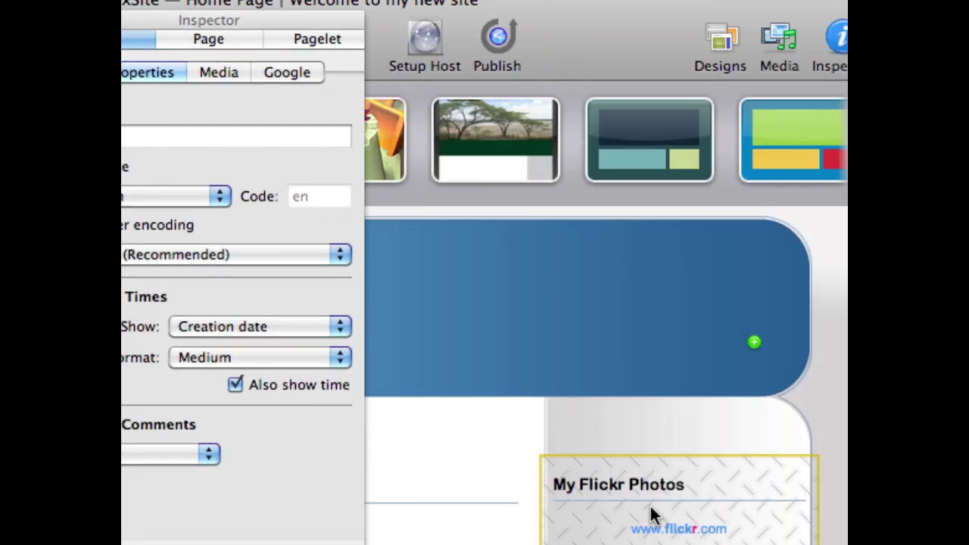
pyautogui.click(712, 482)
pyautogui.click(227, 75)
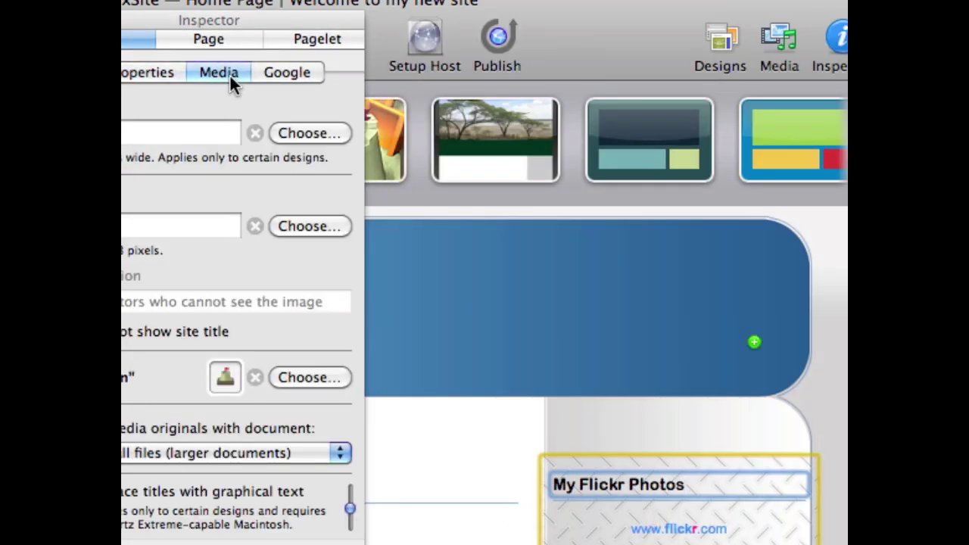
pyautogui.click(226, 40)
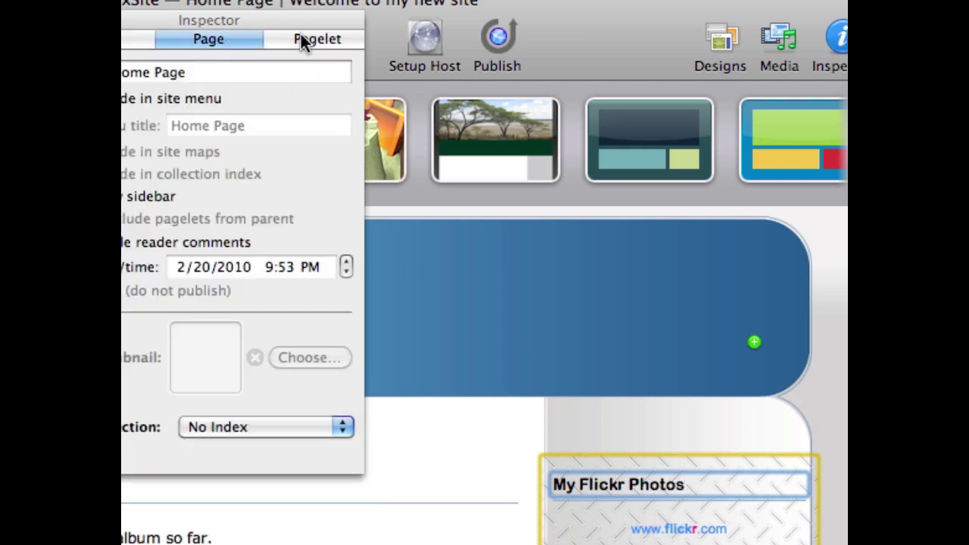
pyautogui.click(302, 36)
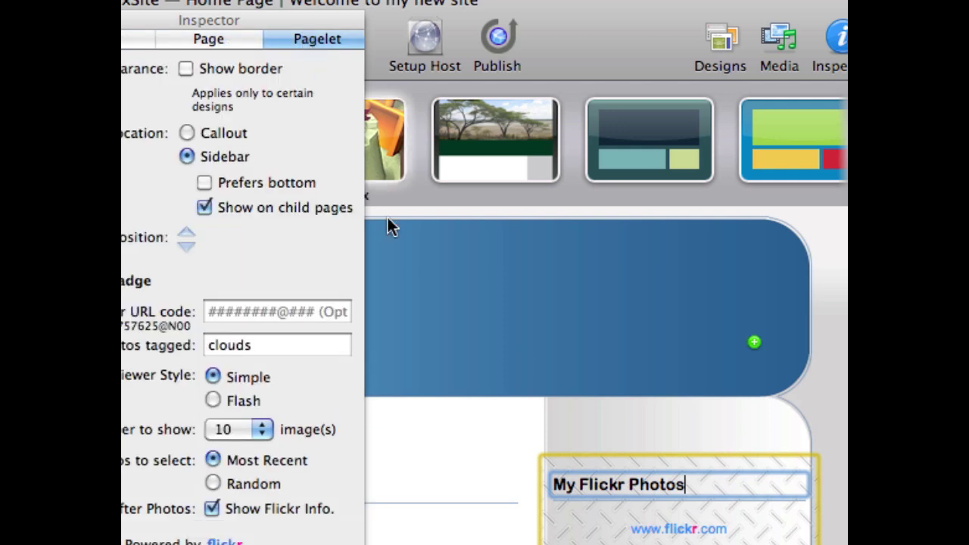
# Set the Flickr badge to show 8 photos tagged Olympics, then close the settings.
pyautogui.doubleClick(271, 345)
pyautogui.write('O')
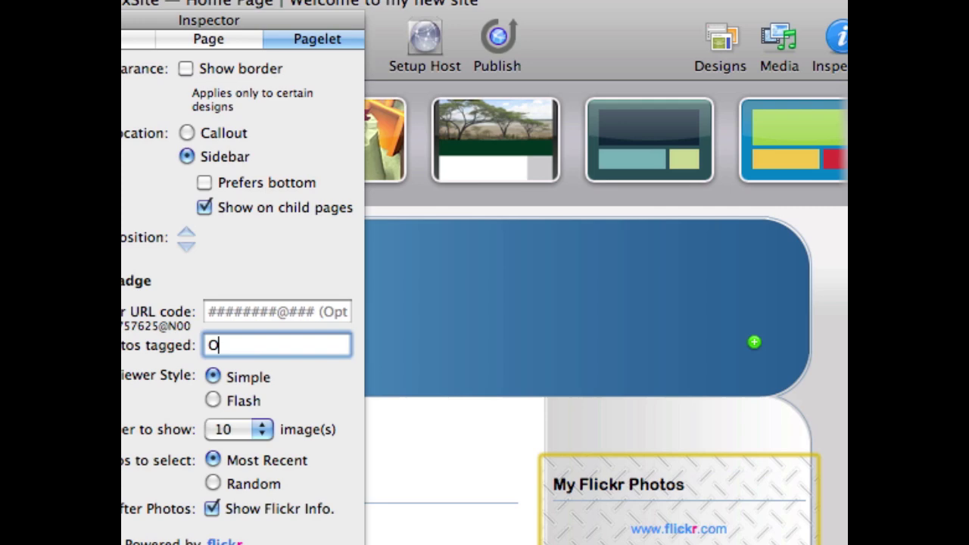
pyautogui.write('lympics')
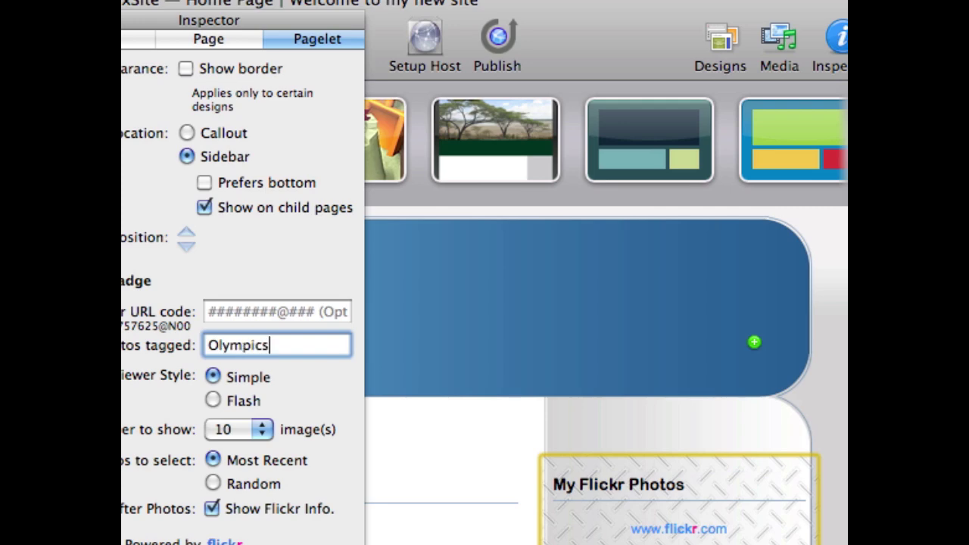
pyautogui.press('Return')
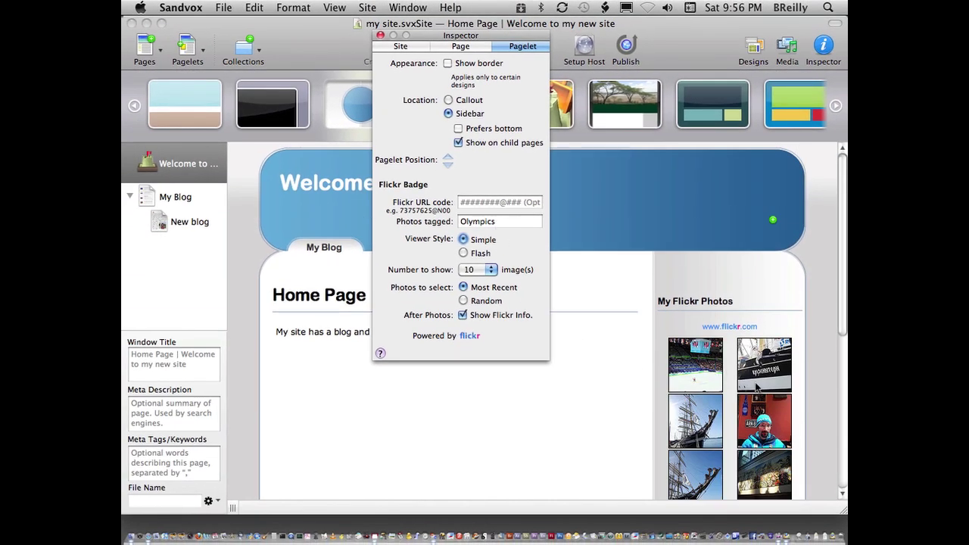
pyautogui.scroll(-10, 780, 405)
pyautogui.scroll(10, 778, 397)
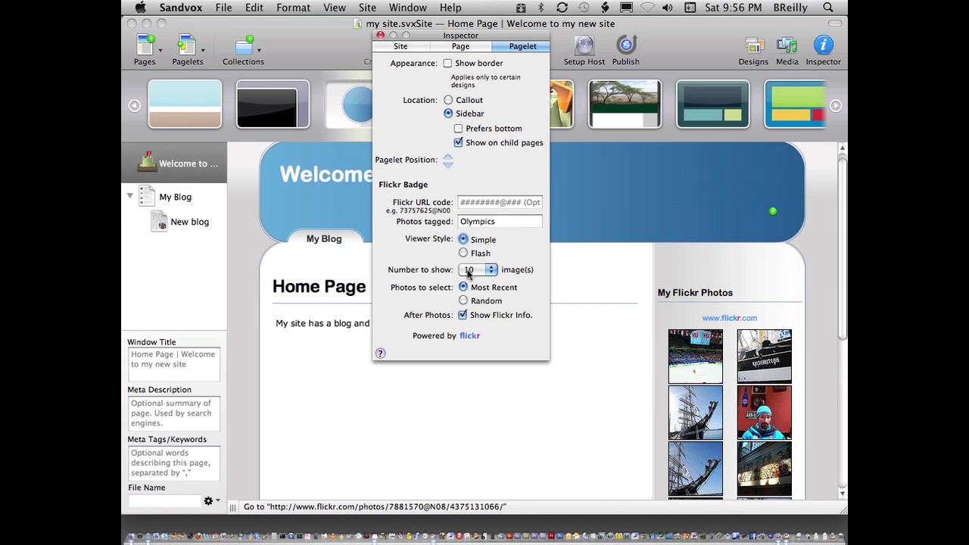
pyautogui.click(492, 272)
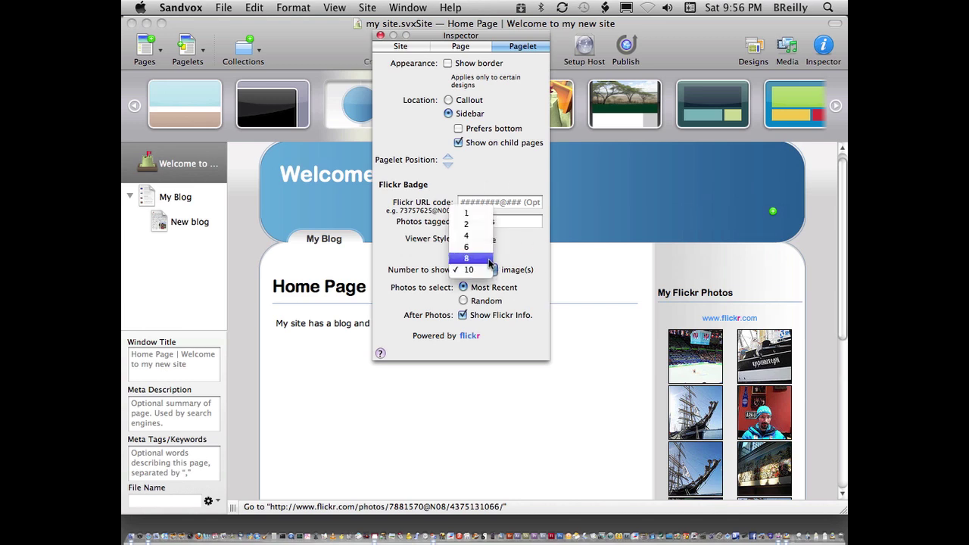
pyautogui.click(488, 259)
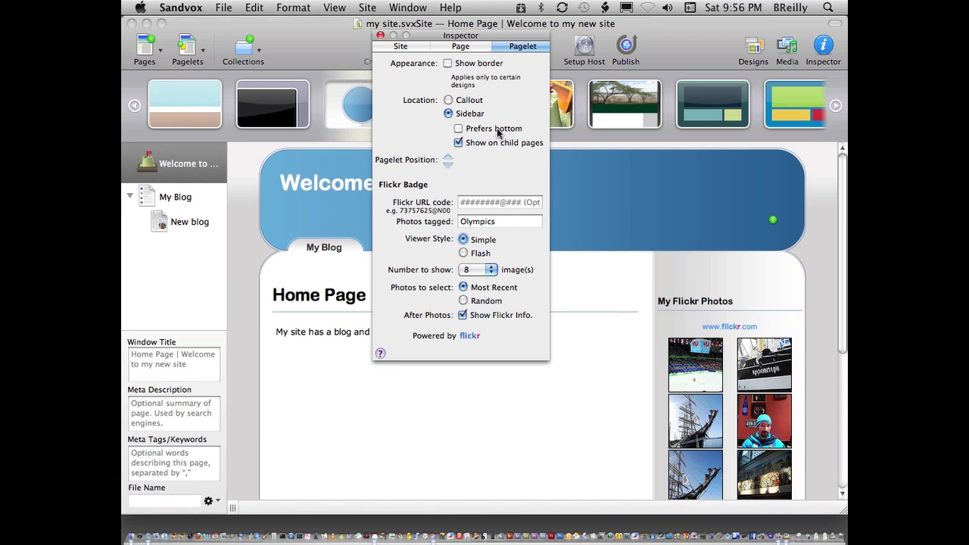
pyautogui.click(381, 36)
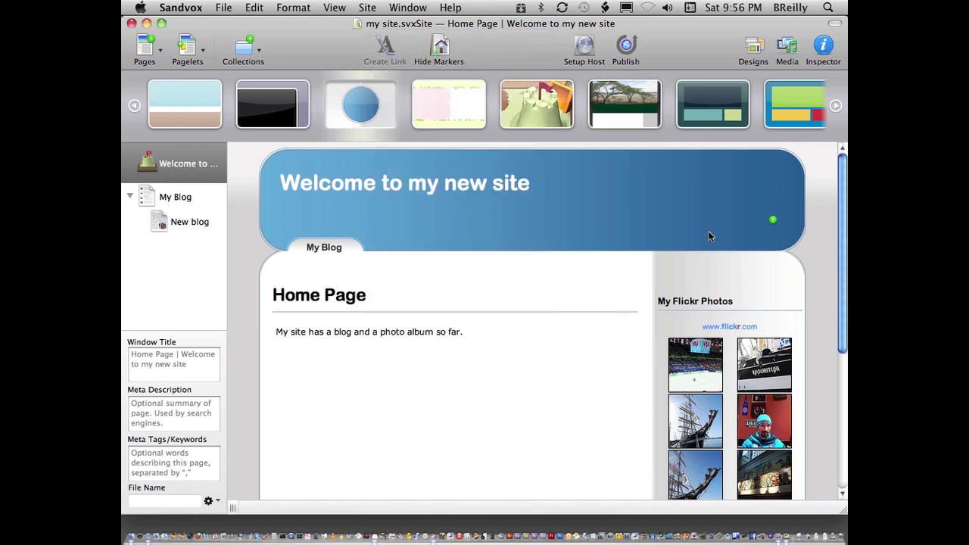
# Include the home page in the site menu with the menu title 'Home'.
pyautogui.click(182, 200)
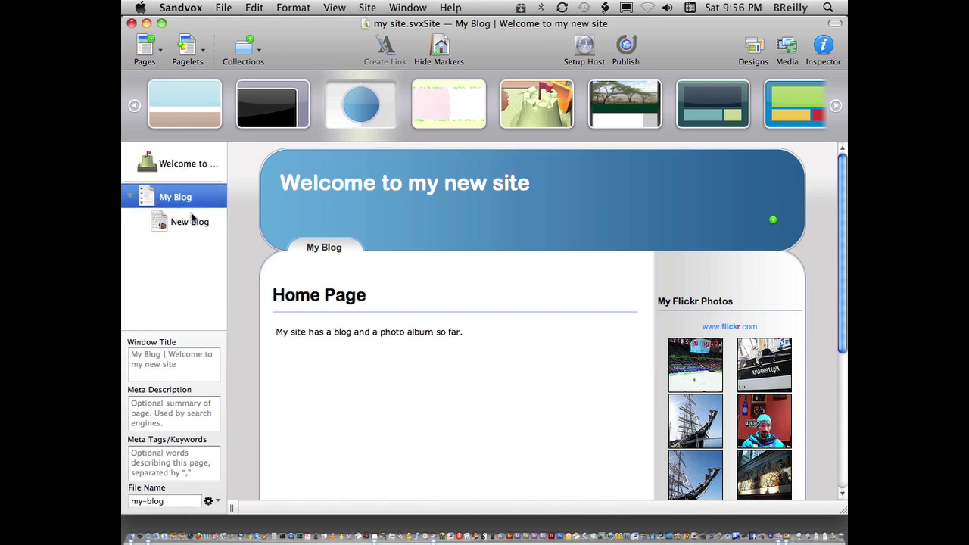
pyautogui.click(178, 166)
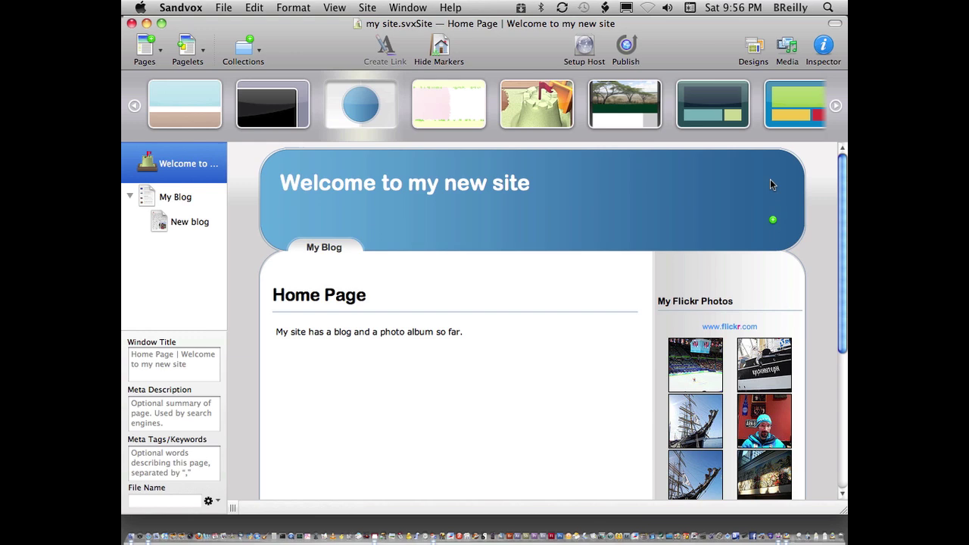
pyautogui.click(835, 66)
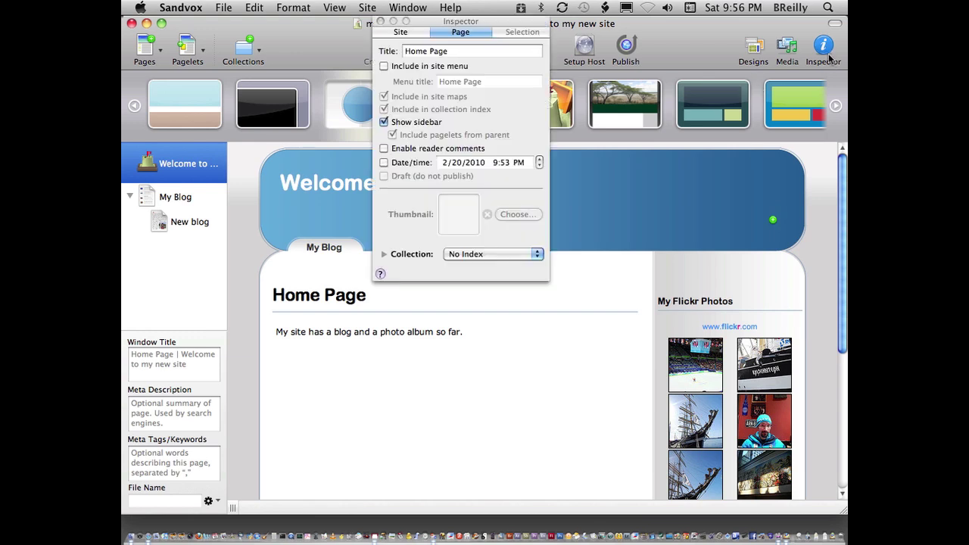
pyautogui.click(399, 68)
pyautogui.click(482, 82)
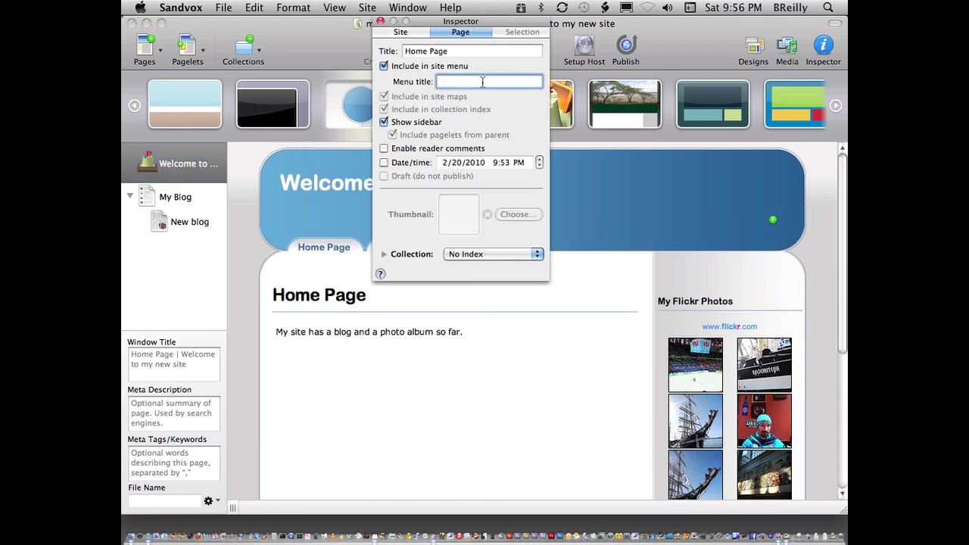
pyautogui.write('Home')
# Close the page settings and collapse My Blog's posts in the site outline.
pyautogui.click(381, 21)
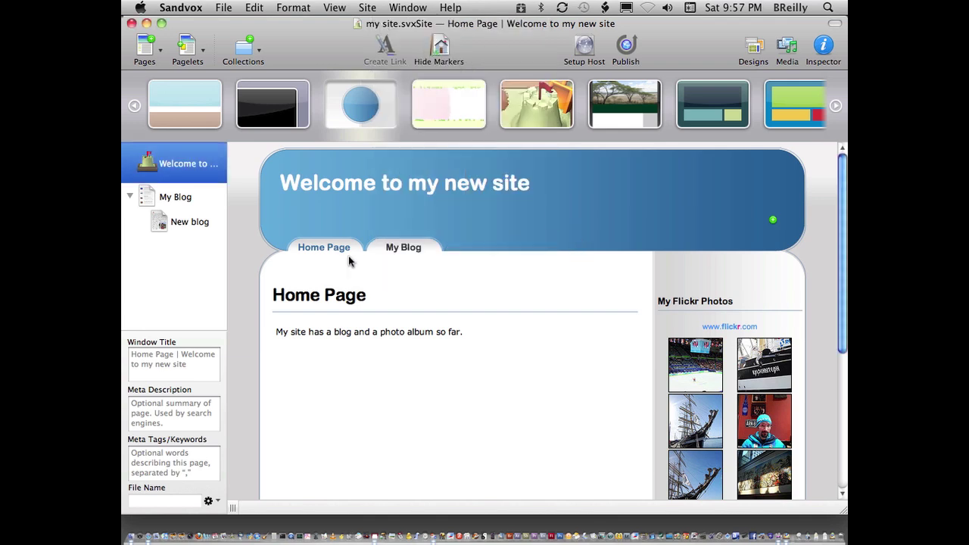
pyautogui.click(424, 269)
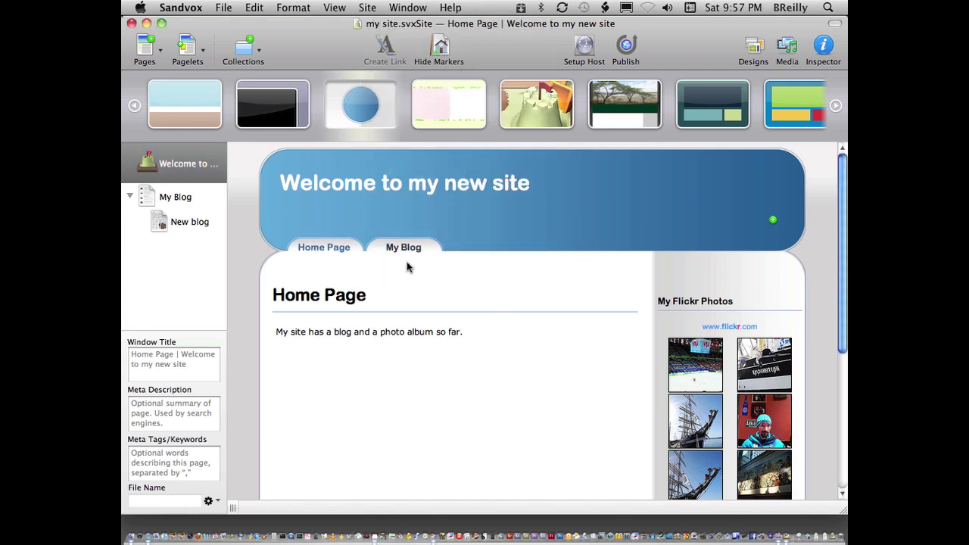
pyautogui.click(129, 196)
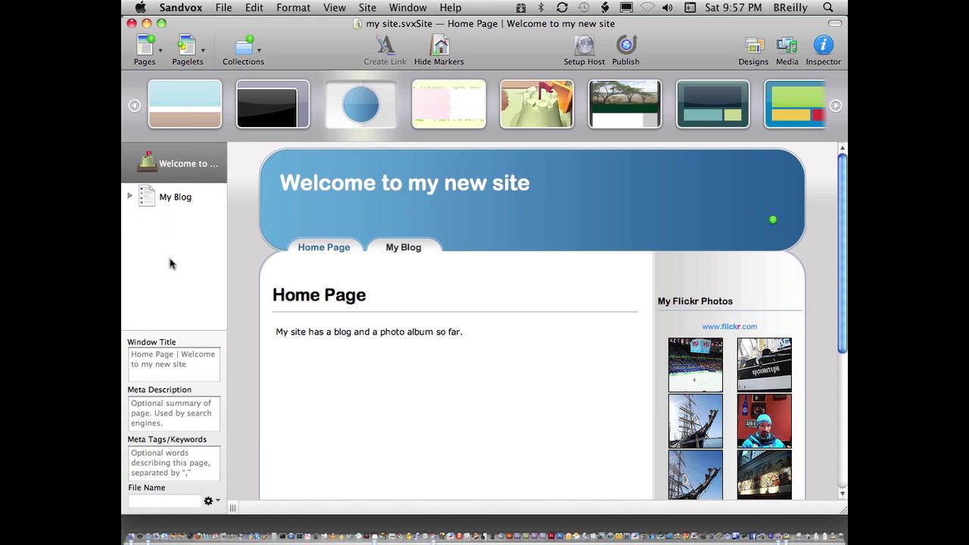
# Add a Photo Album page titled 'My Photos'.
pyautogui.click(159, 57)
pyautogui.click(311, 43)
pyautogui.click(259, 52)
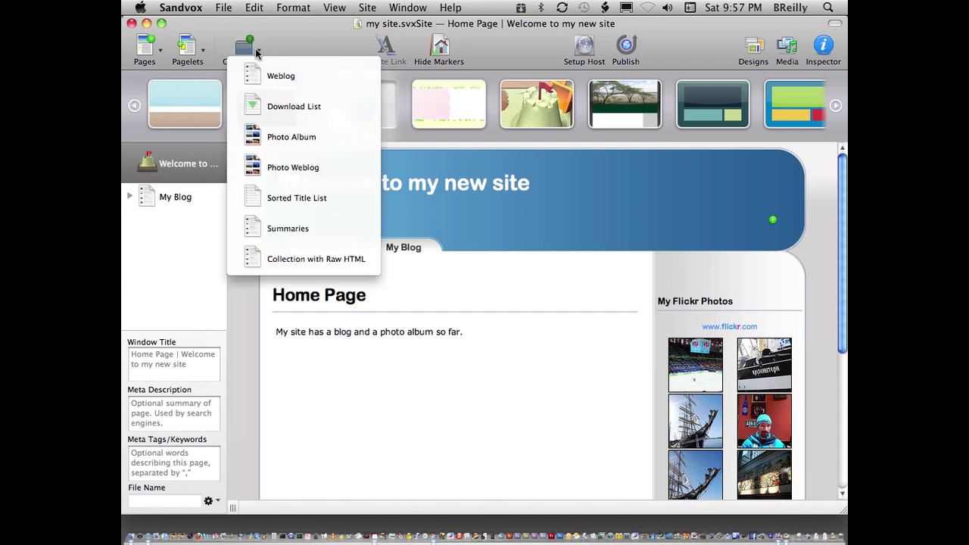
pyautogui.click(333, 137)
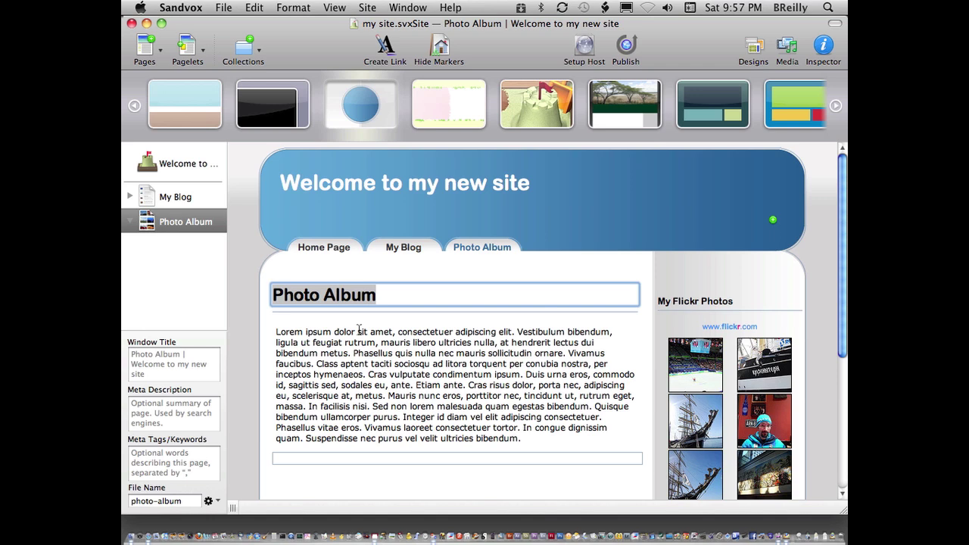
pyautogui.write('My Photos')
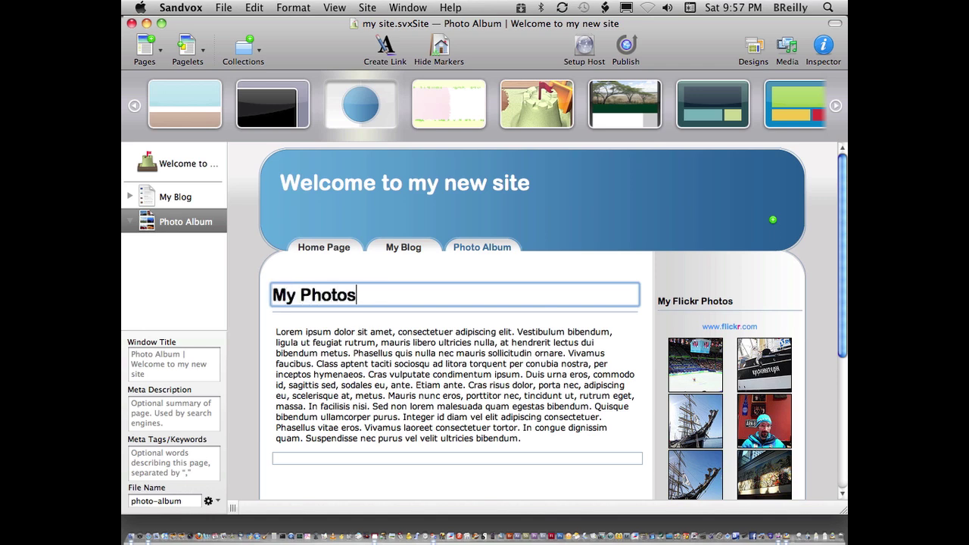
pyautogui.press('Tab')
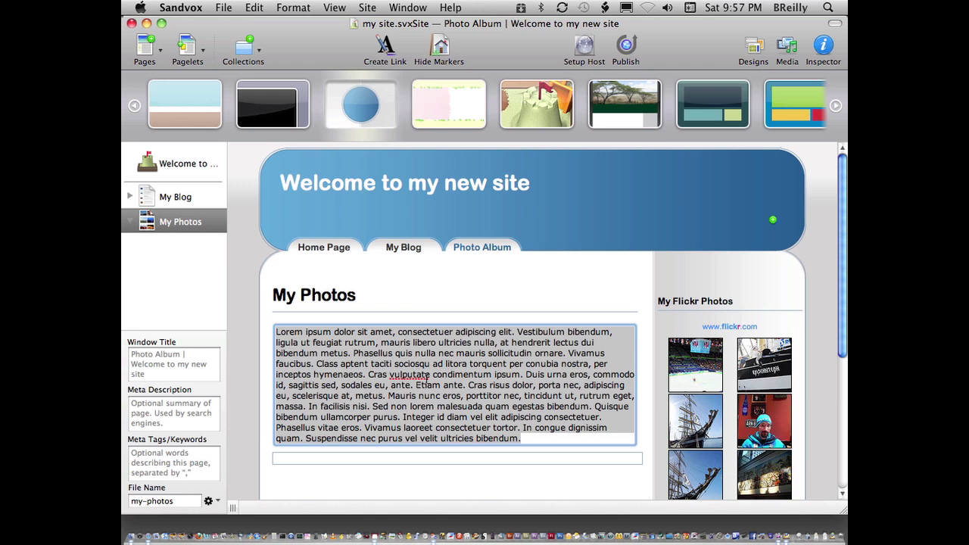
# Write the album text 'Some tulip photos I got from the stock xchng site.'.
pyautogui.write('Some tulips')
pyautogui.press('BackSpace')
pyautogui.press('BackSpace')
pyautogui.write('p p')
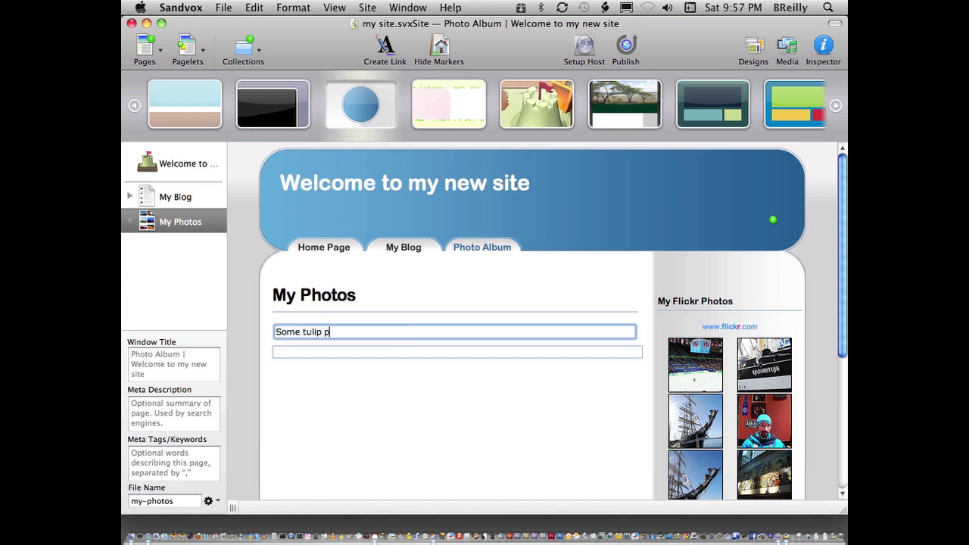
pyautogui.write('hotos I got from the sot')
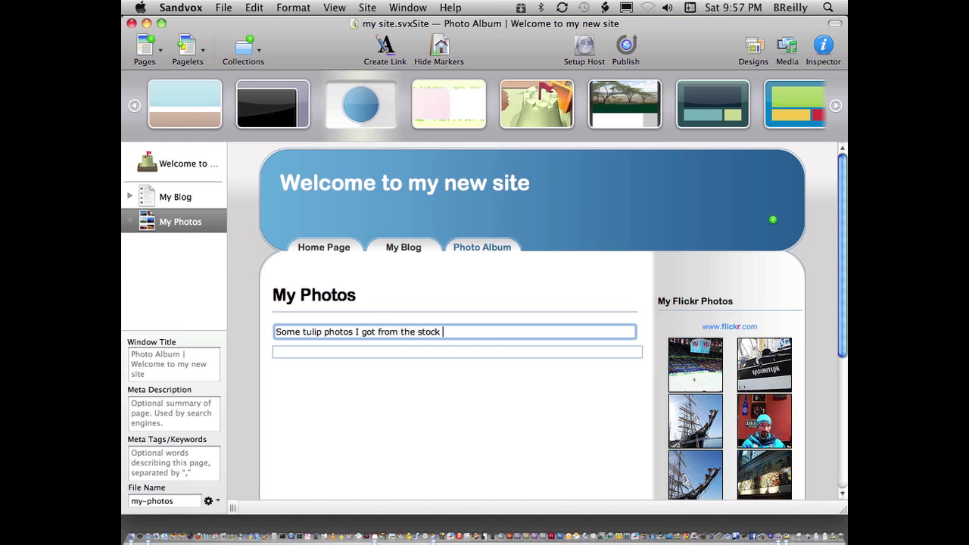
pyautogui.write('chan')
pyautogui.write('ng')
pyautogui.press('BackSpace')
pyautogui.write('site.')
pyautogui.click(402, 393)
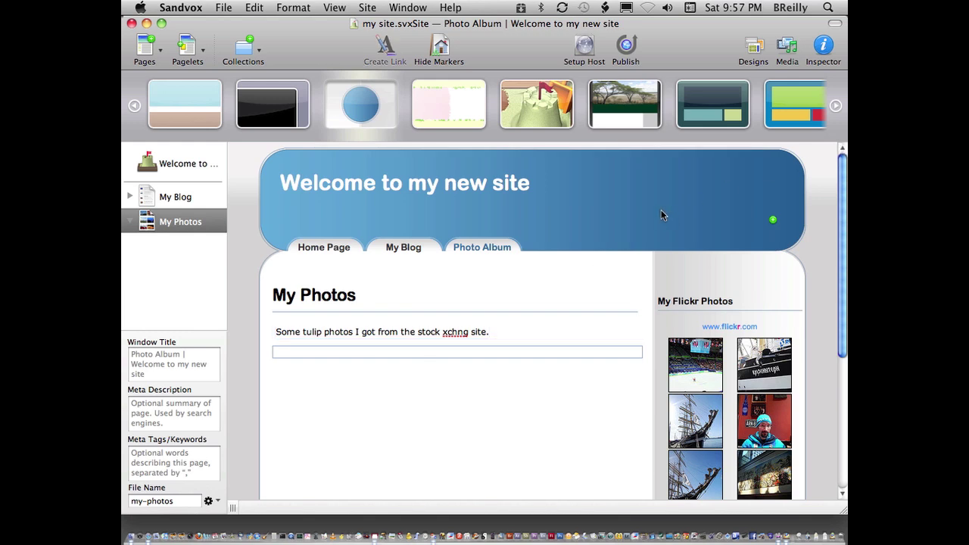
# Bring up the Media browser and move it aside to browse the Demo Photos.
pyautogui.click(788, 47)
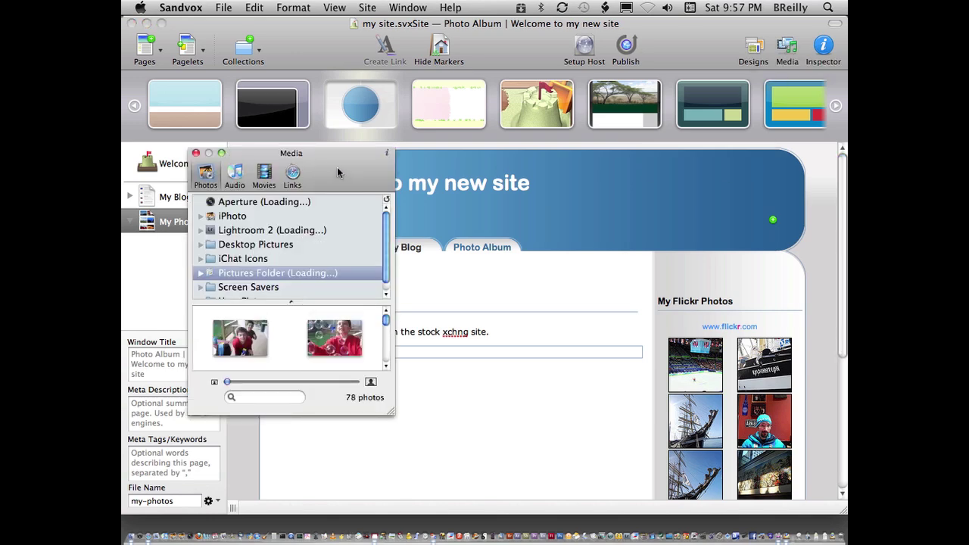
pyautogui.moveTo(321, 164); pyautogui.dragTo(709, 78)
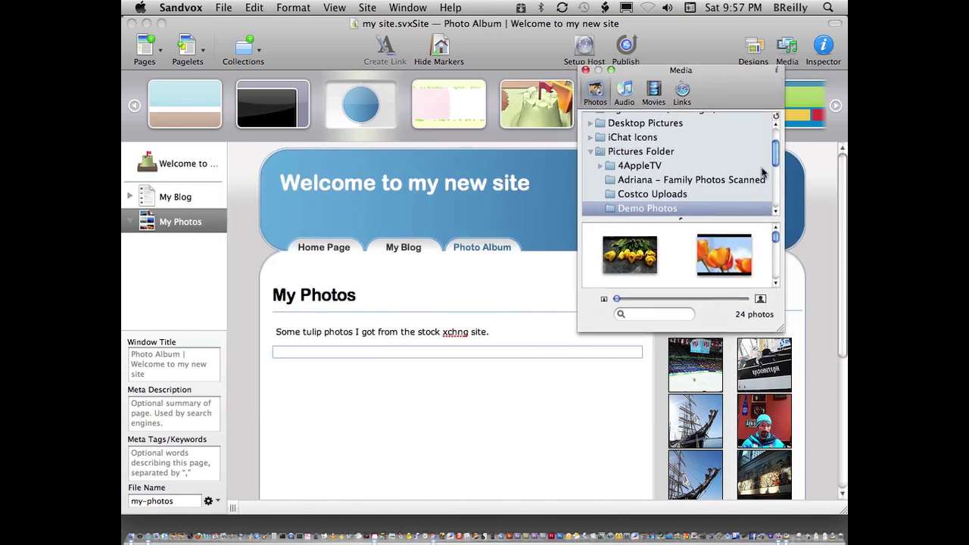
pyautogui.moveTo(772, 147); pyautogui.dragTo(774, 137)
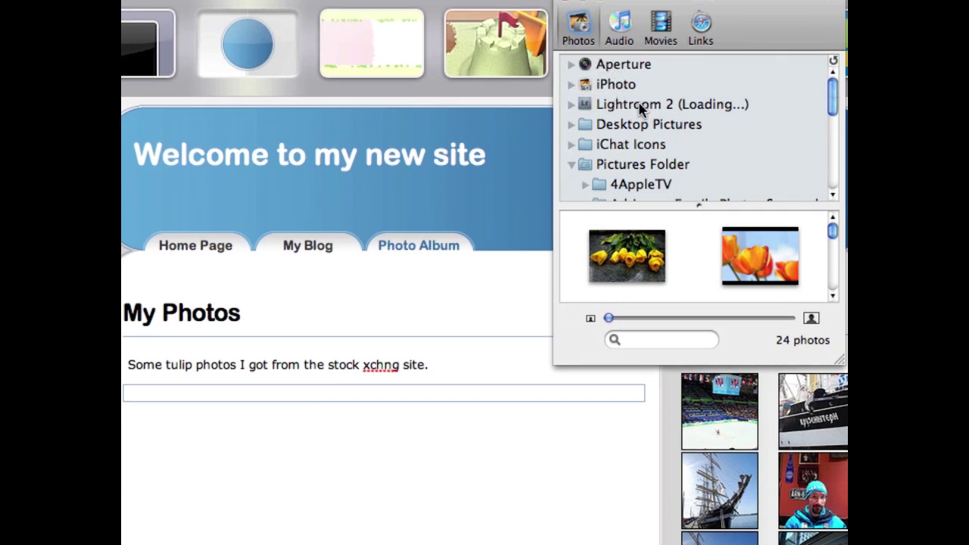
pyautogui.scroll(-3, 640, 108)
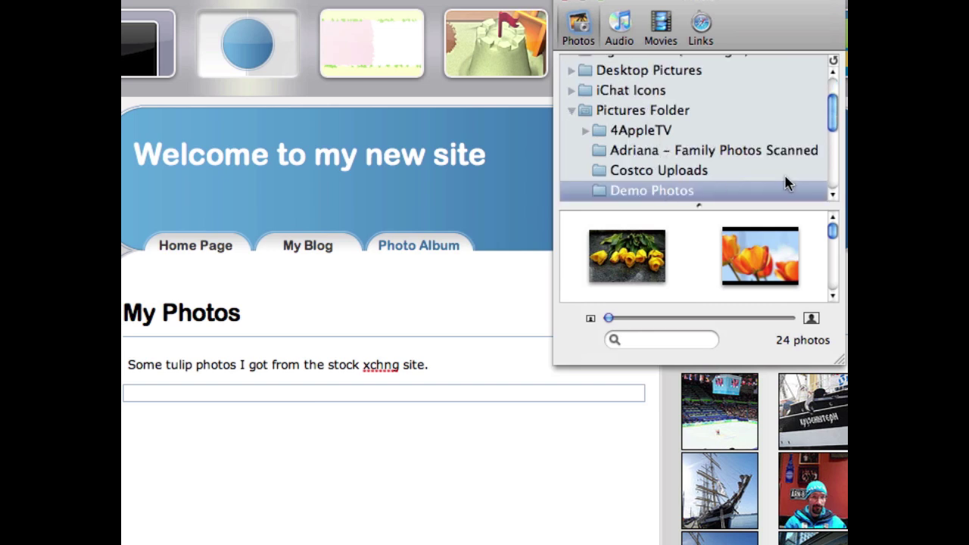
pyautogui.scroll(-4, 780, 182)
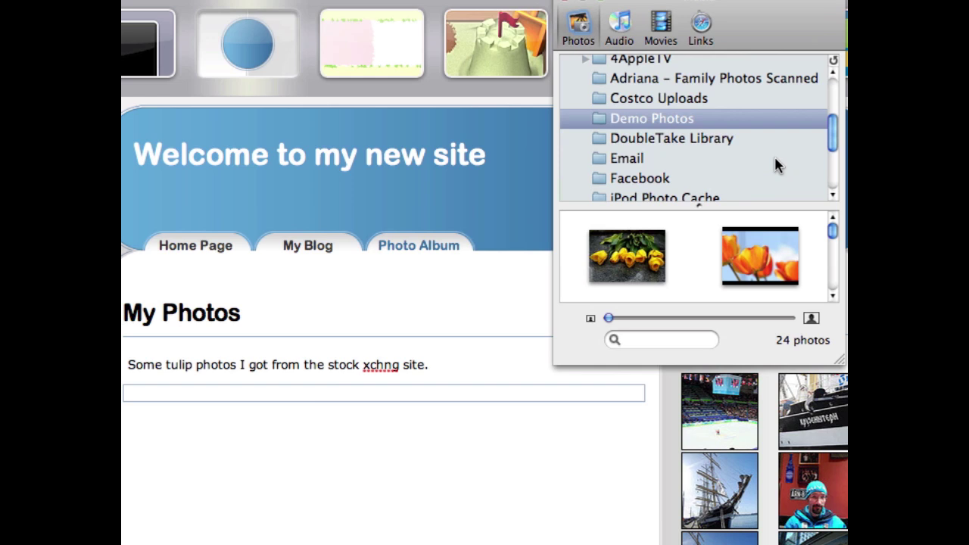
# Select tulip photos, including the orange tulip, and drag them into the My Photos album.
pyautogui.click(648, 258)
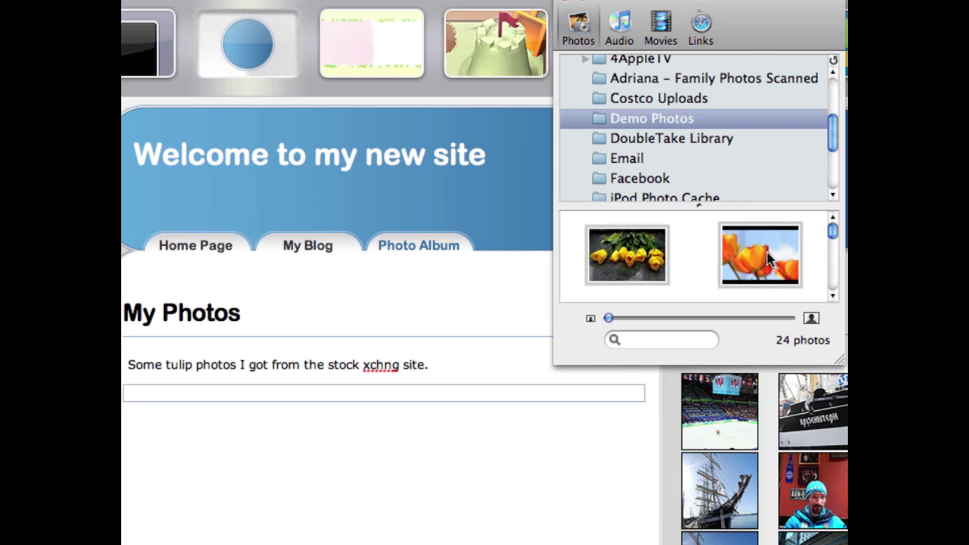
pyautogui.scroll(-3, 771, 261)
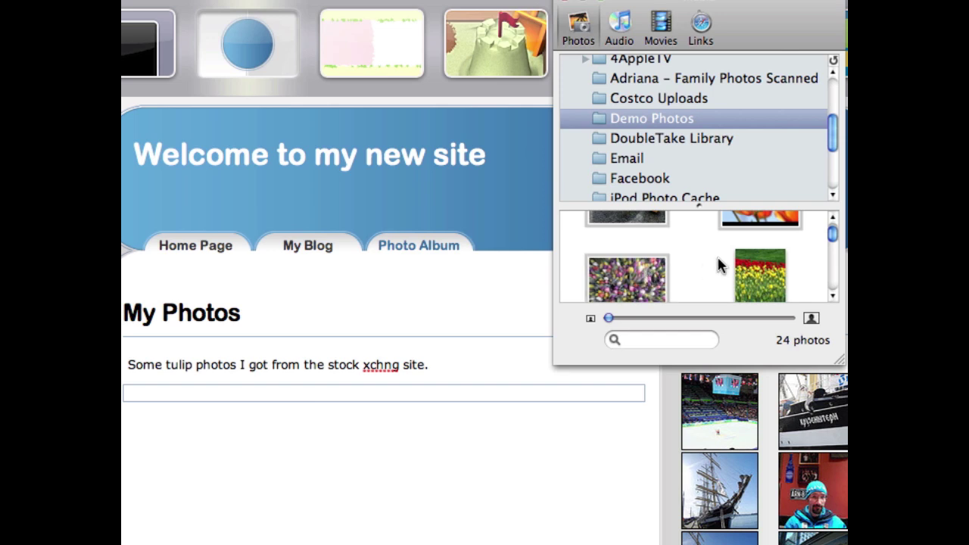
pyautogui.scroll(-3, 718, 258)
pyautogui.scroll(-4, 666, 268)
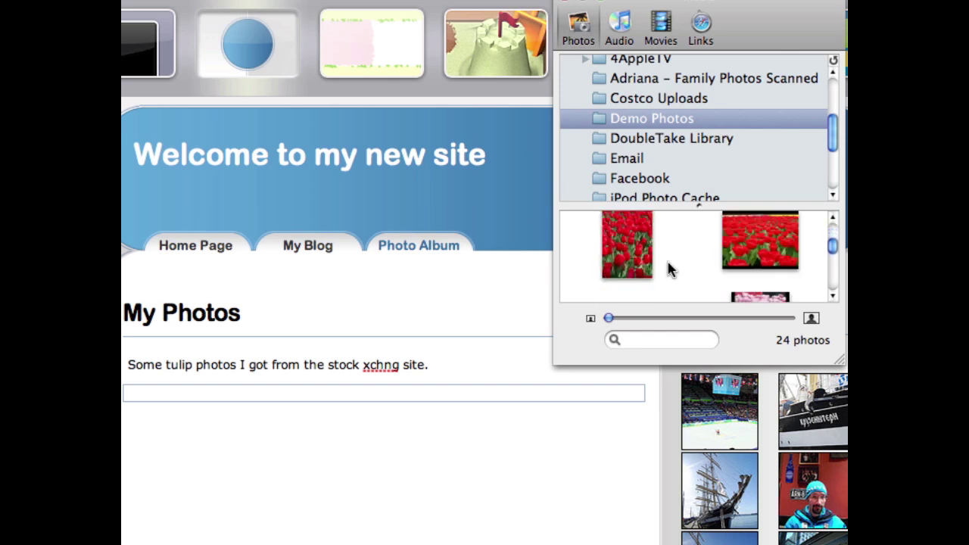
pyautogui.click(636, 291)
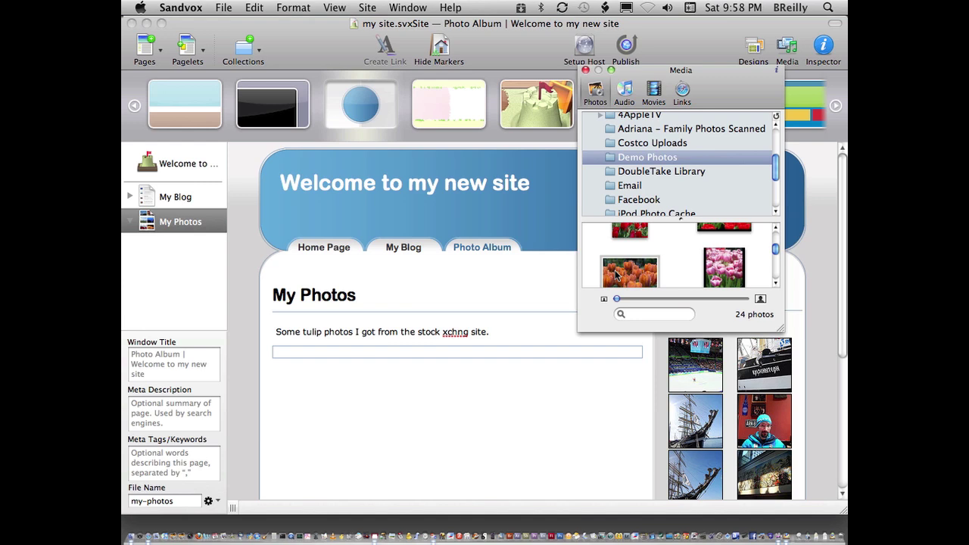
pyautogui.moveTo(615, 277); pyautogui.dragTo(182, 225)
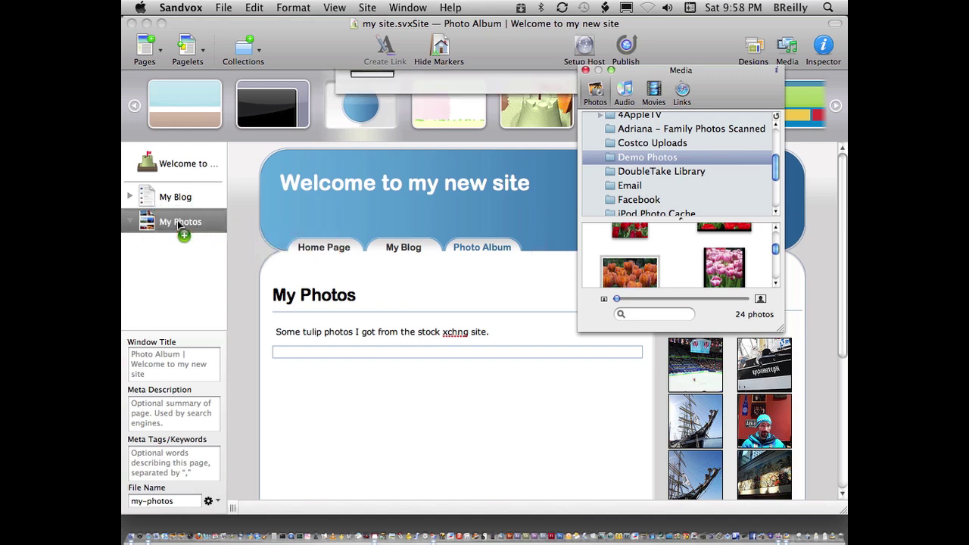
# Close the media browser, view the 4 yellow tulips and bright tulips pages, then return Home.
pyautogui.click(586, 70)
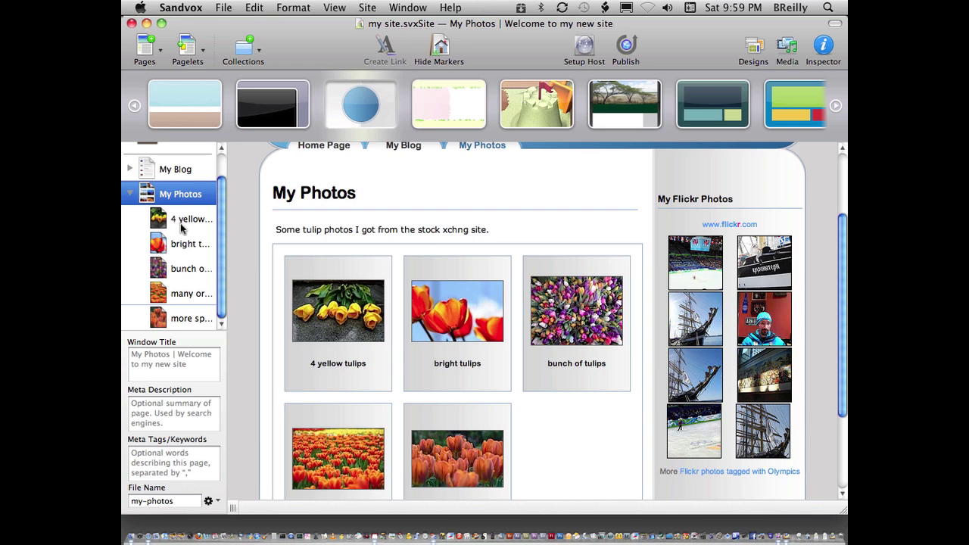
pyautogui.click(182, 224)
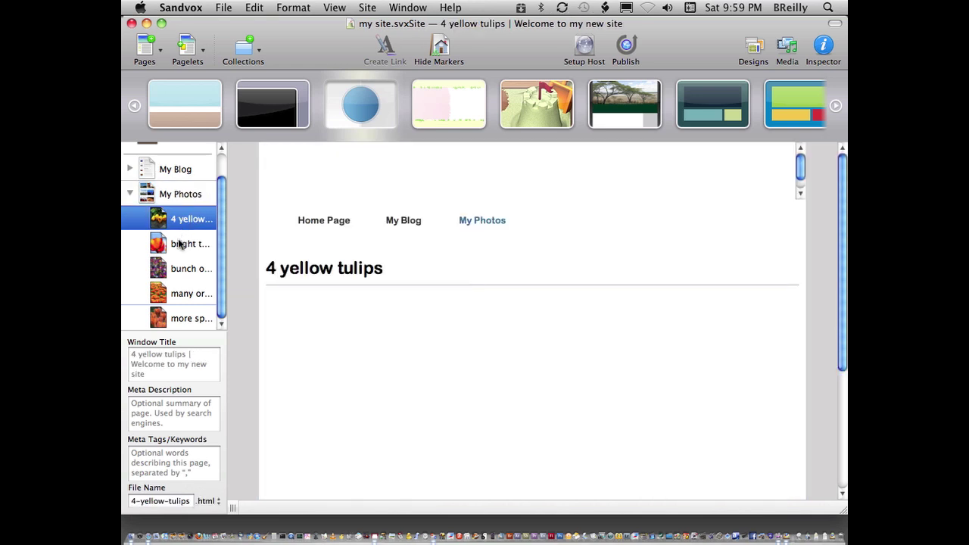
pyautogui.moveTo(180, 243); pyautogui.dragTo(180, 243)
pyautogui.scroll(-5, 455, 242)
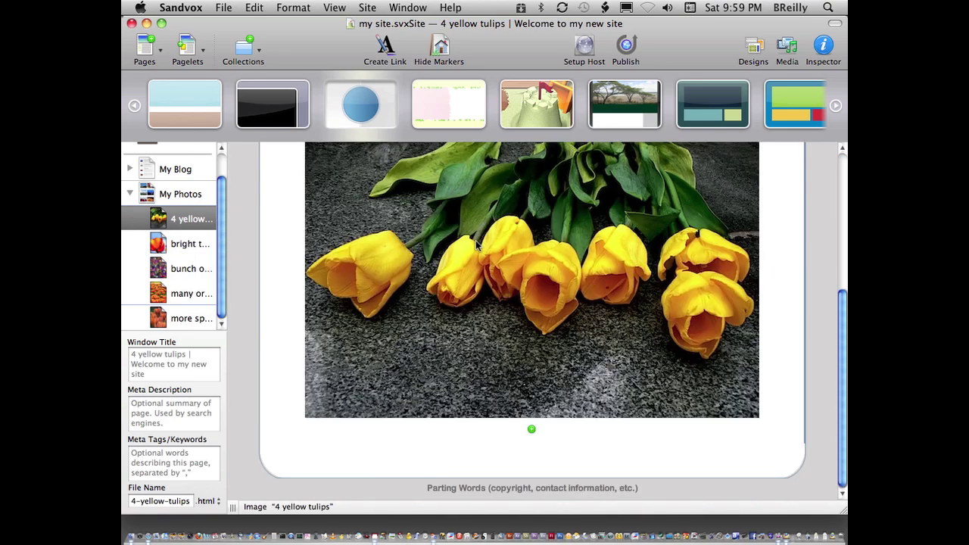
pyautogui.scroll(3, 484, 250)
pyautogui.click(779, 194)
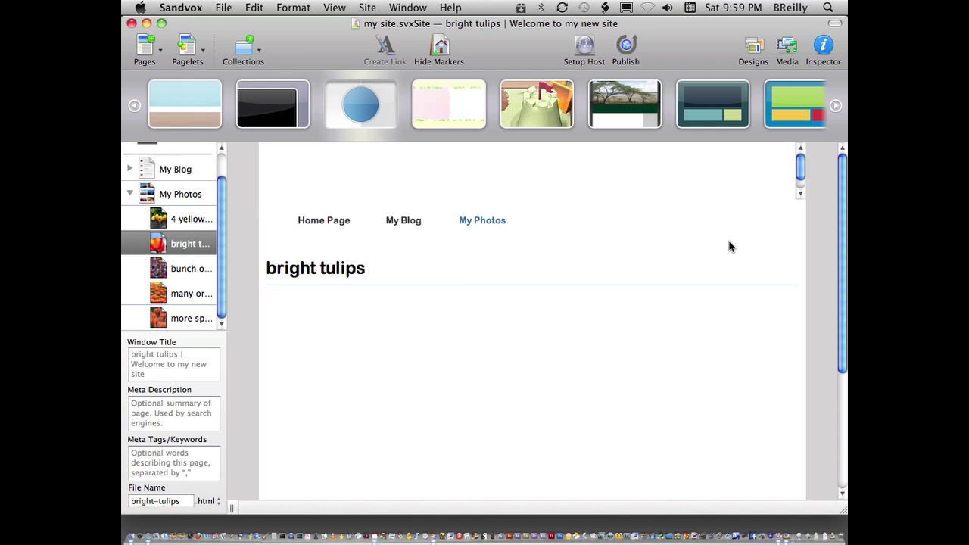
pyautogui.scroll(2, 226, 163)
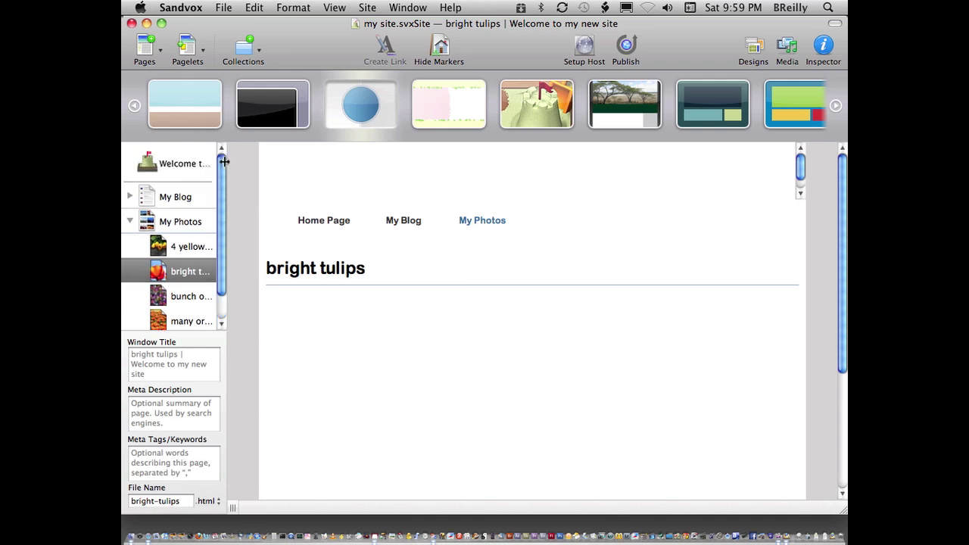
pyautogui.click(151, 164)
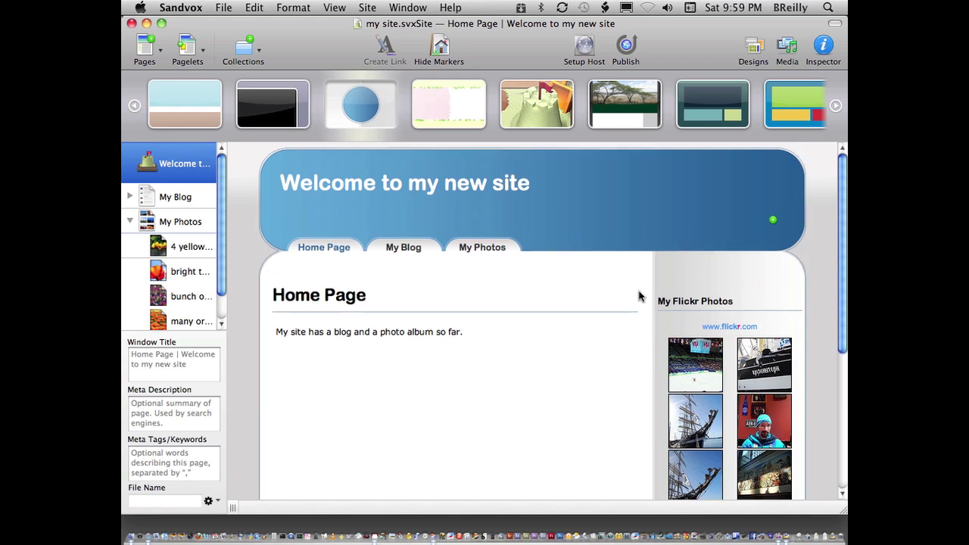
# Replace the footer's parting-words placeholder with 'Contact Me' and select that text for linking.
pyautogui.scroll(-5, 625, 295)
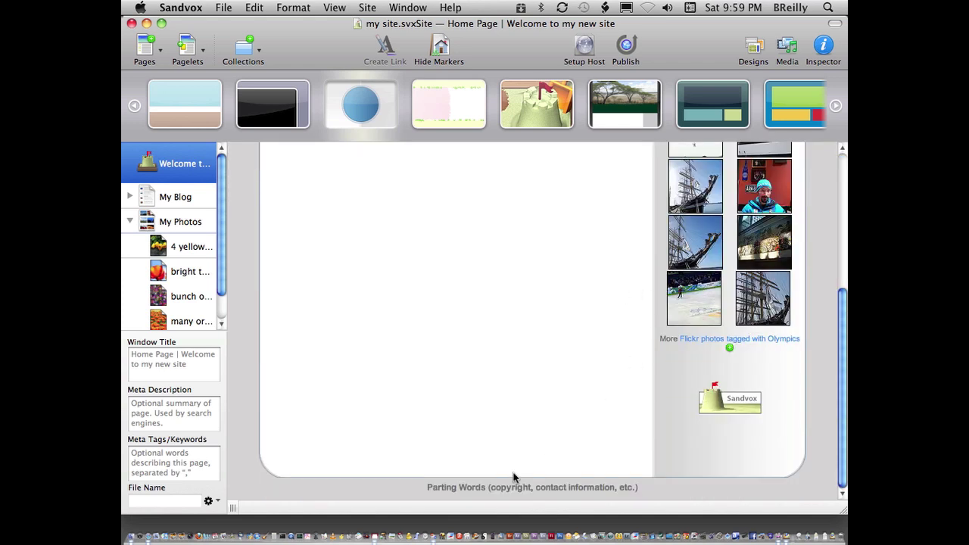
pyautogui.click(475, 487)
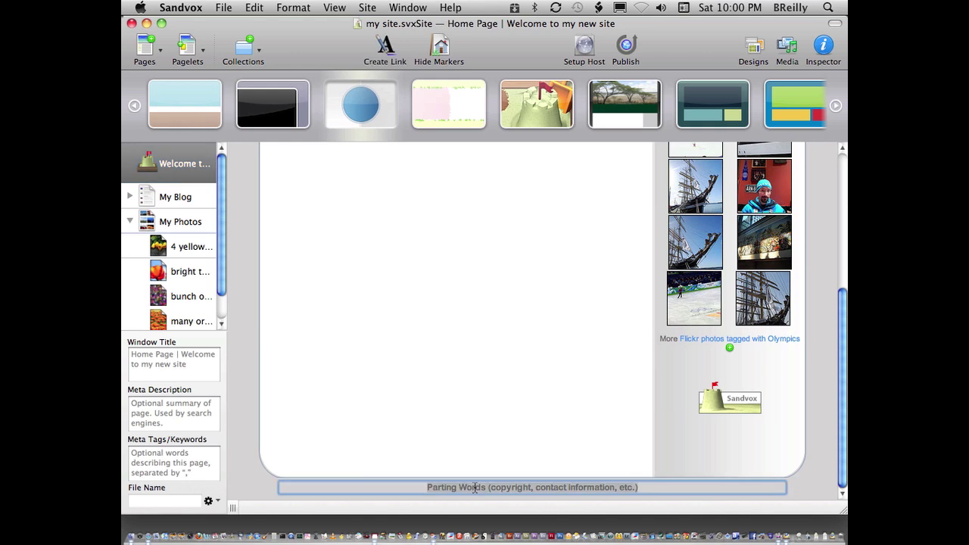
pyautogui.write('Contact')
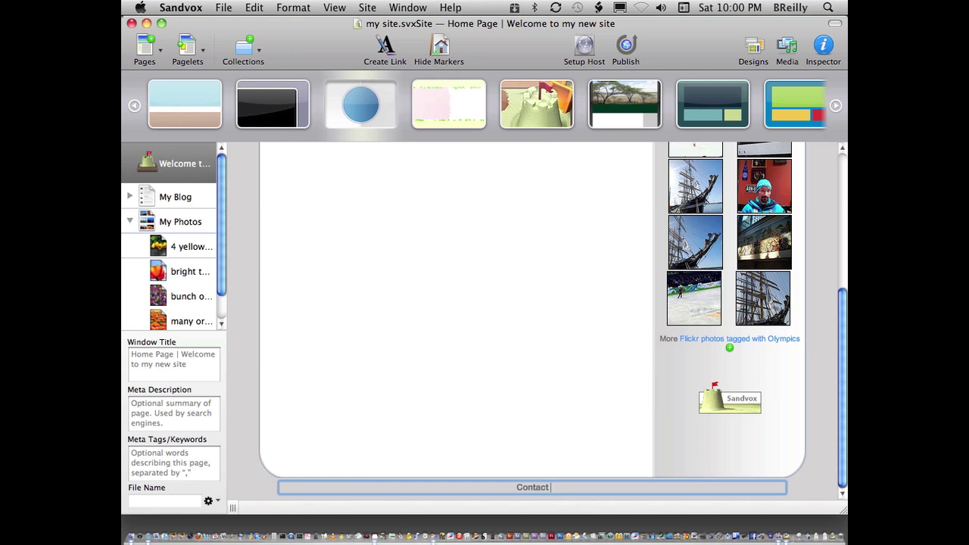
pyautogui.write(' Me')
pyautogui.moveTo(564, 487); pyautogui.dragTo(497, 487)
pyautogui.click(290, 9)
pyautogui.moveTo(252, 7)
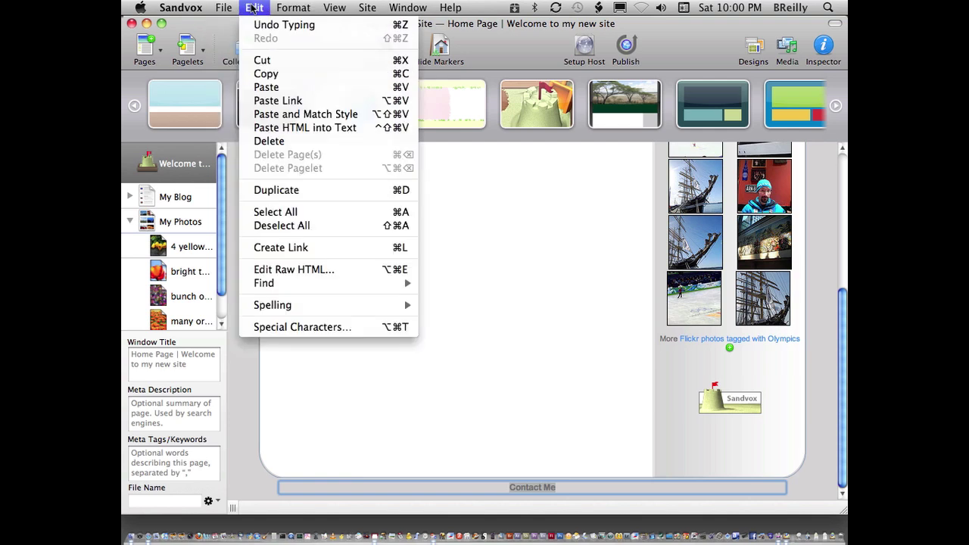
# Link the Contact Me footer text to the site owner's e-mail address, then recheck it in the Inspector.
pyautogui.click(333, 250)
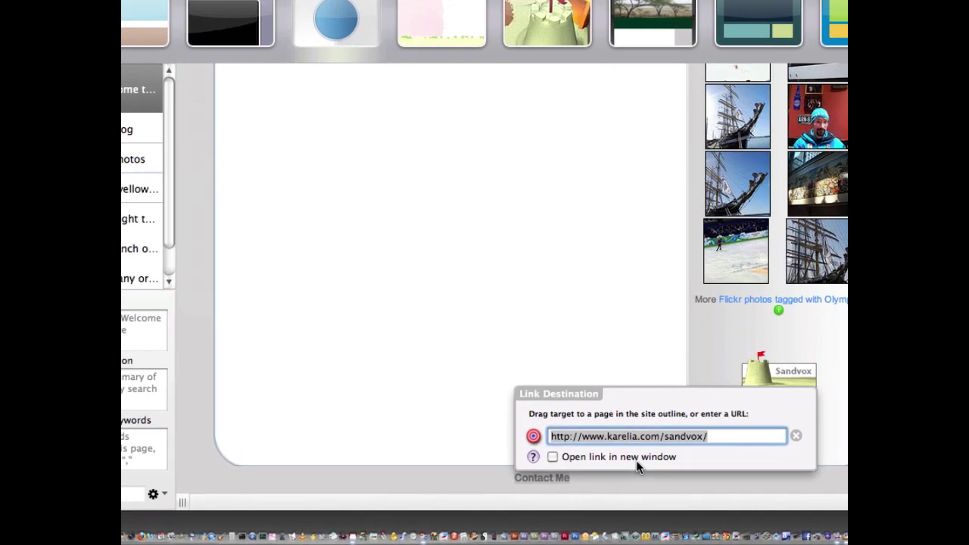
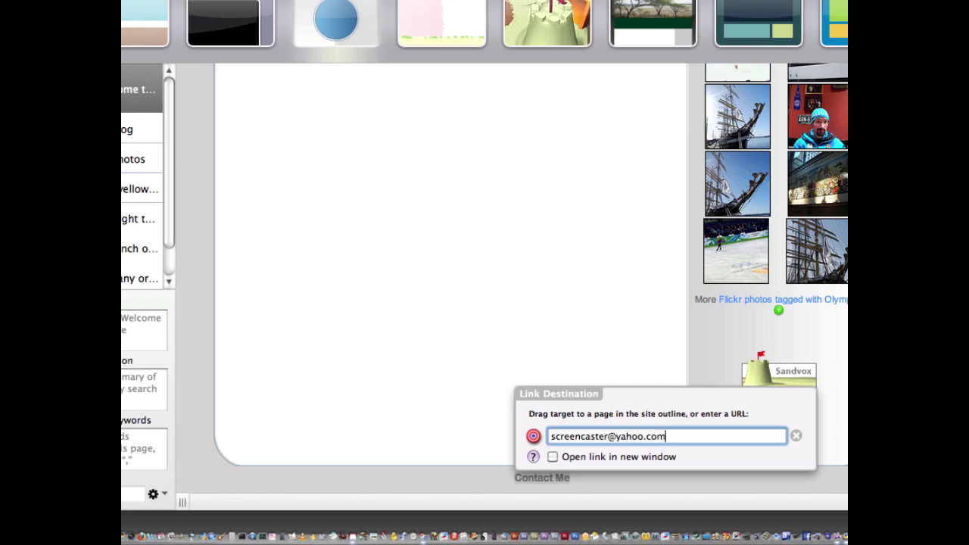
pyautogui.press('Return')
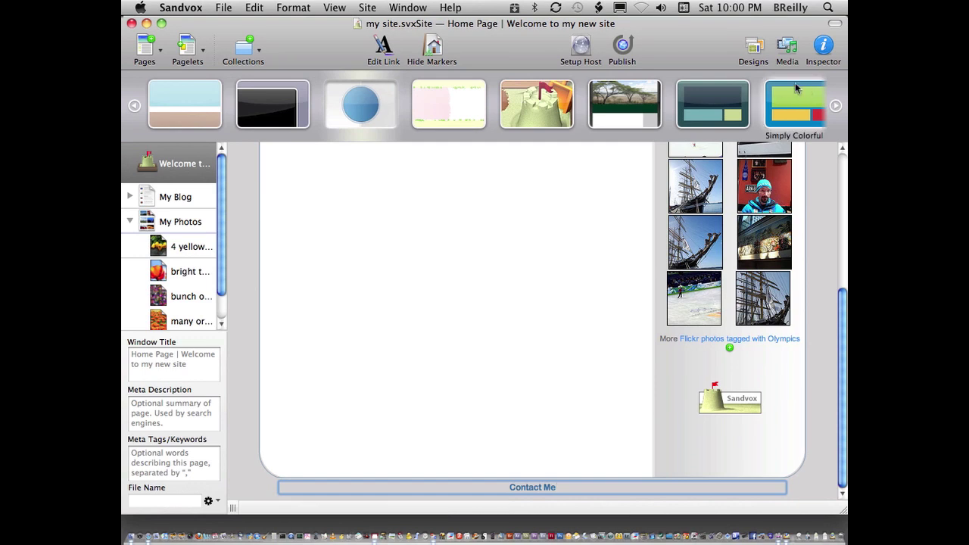
pyautogui.click(830, 53)
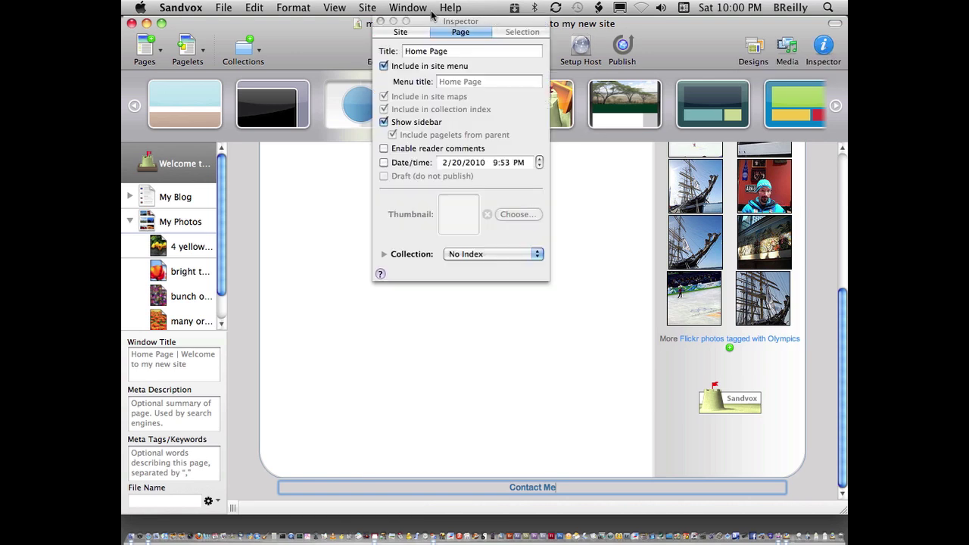
pyautogui.moveTo(437, 25); pyautogui.dragTo(688, 52)
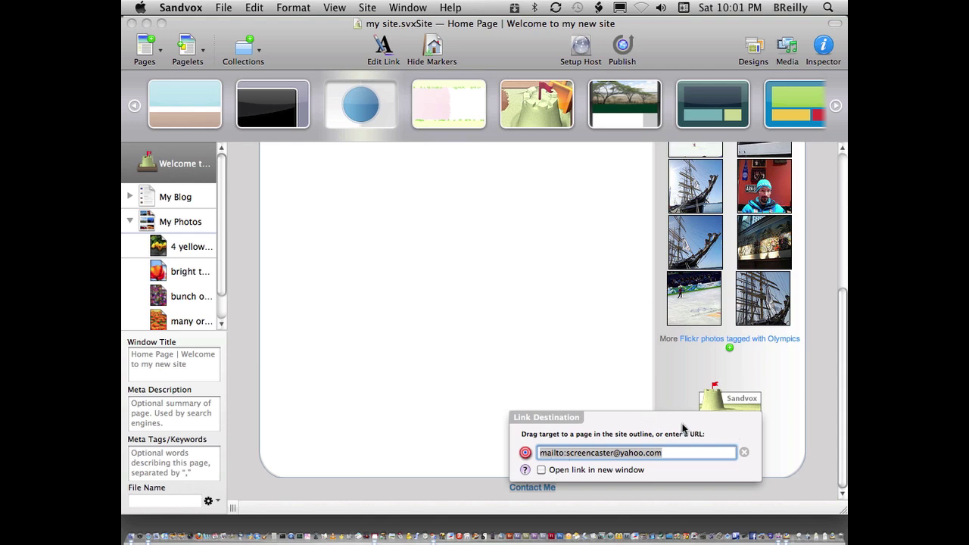
pyautogui.press('Return')
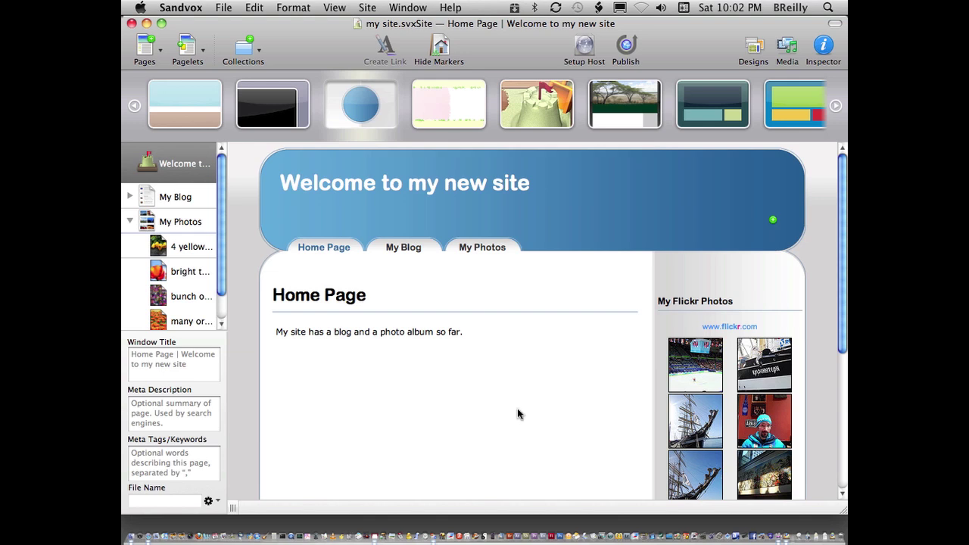
# Edit the publishing host setup and choose a remote MobileMe host.
pyautogui.click(626, 47)
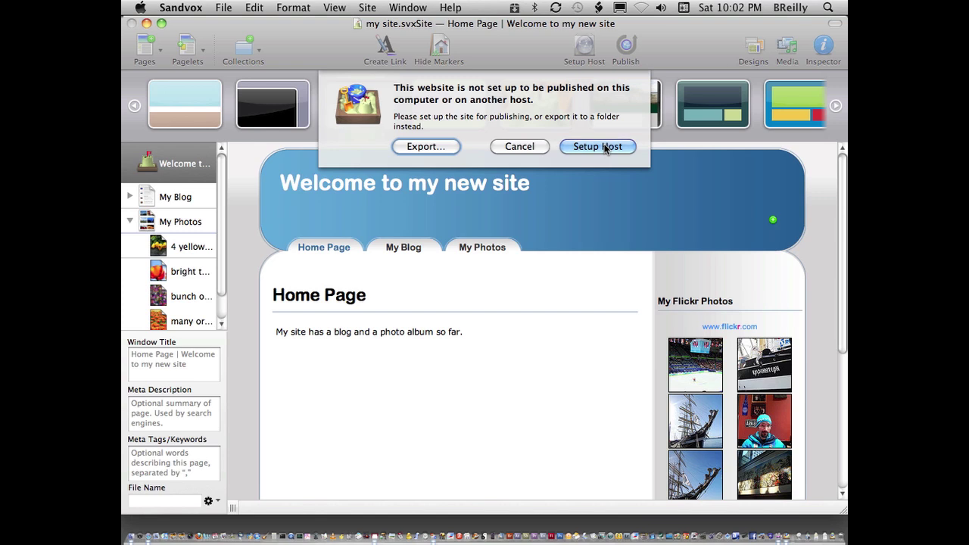
pyautogui.click(597, 147)
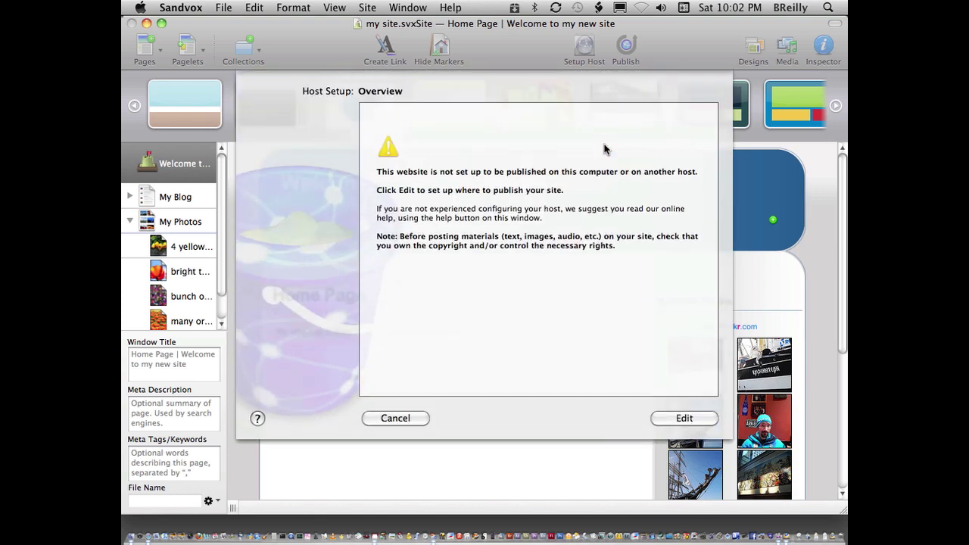
pyautogui.click(682, 415)
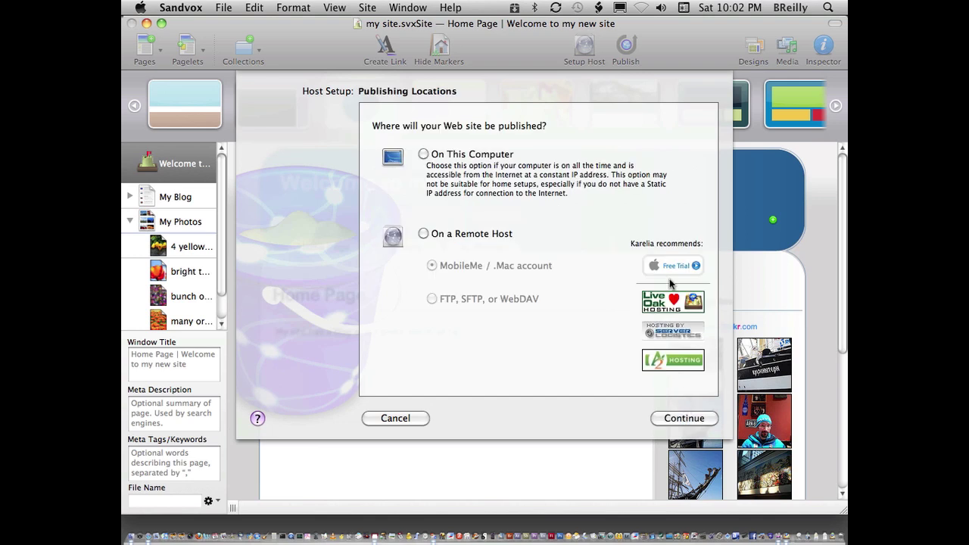
pyautogui.click(424, 234)
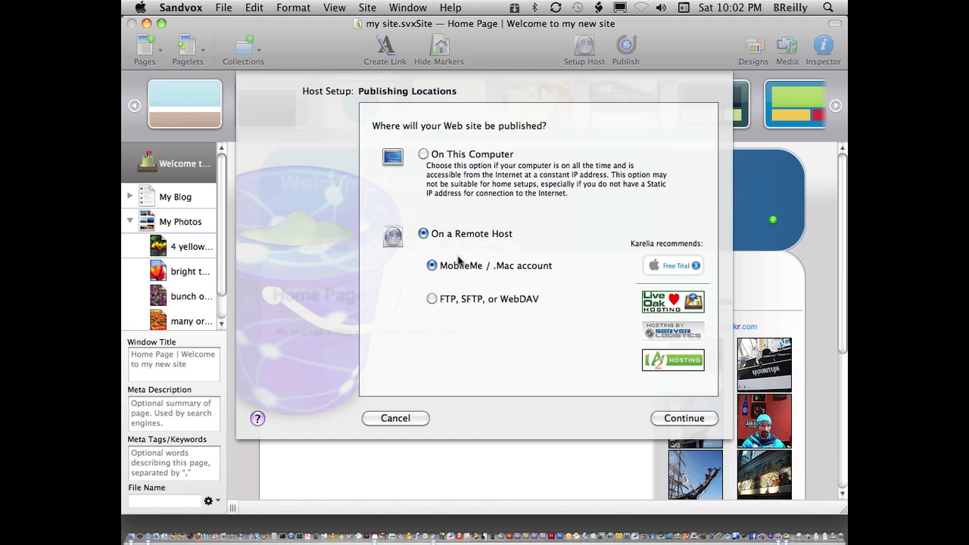
pyautogui.click(670, 426)
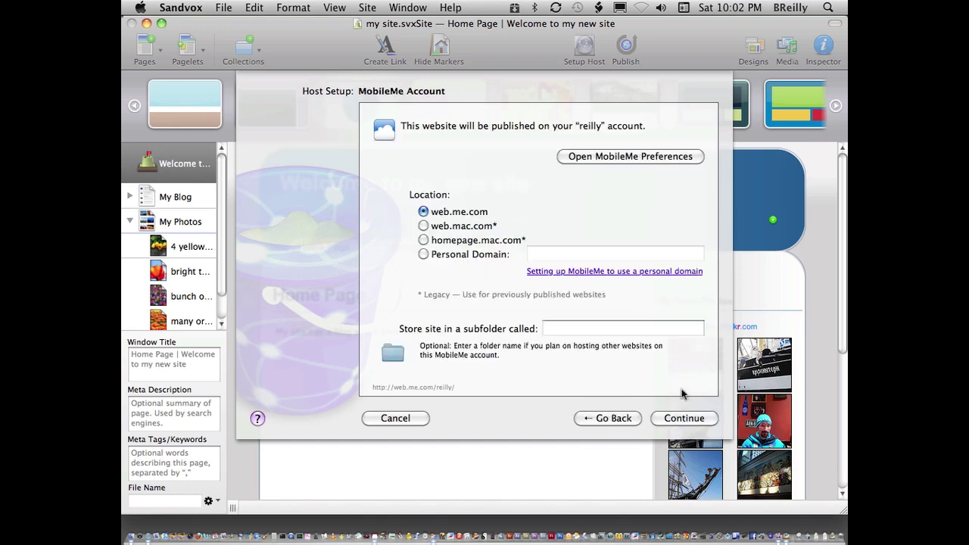
# Enter the mysandvoxsite subfolder, pass the connectivity test, and finish host setup.
pyautogui.click(587, 330)
pyautogui.write('mysandboxsite')
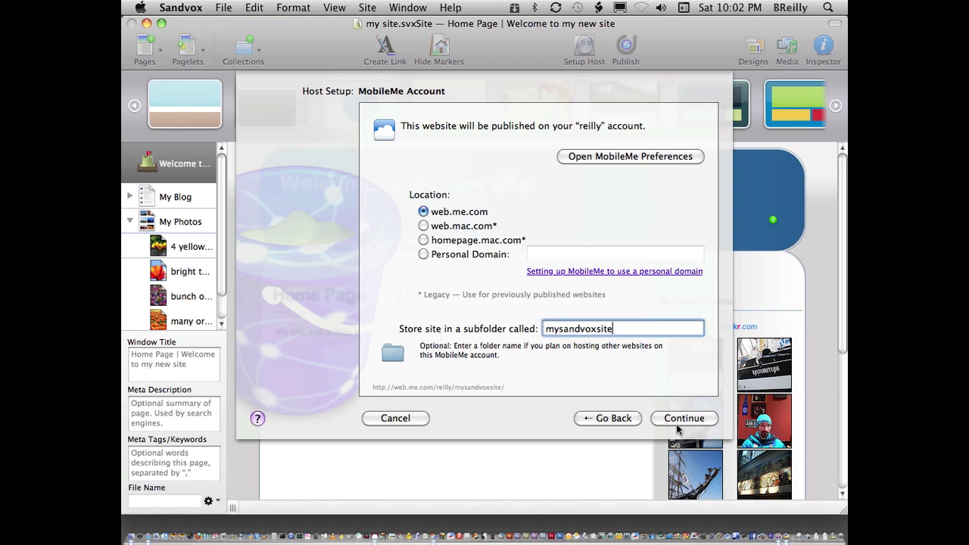
pyautogui.click(677, 422)
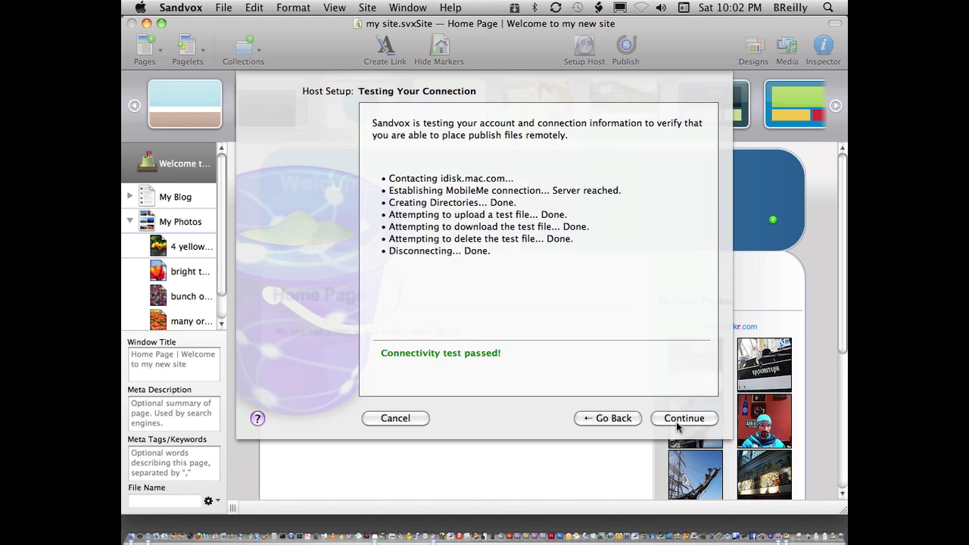
pyautogui.click(676, 419)
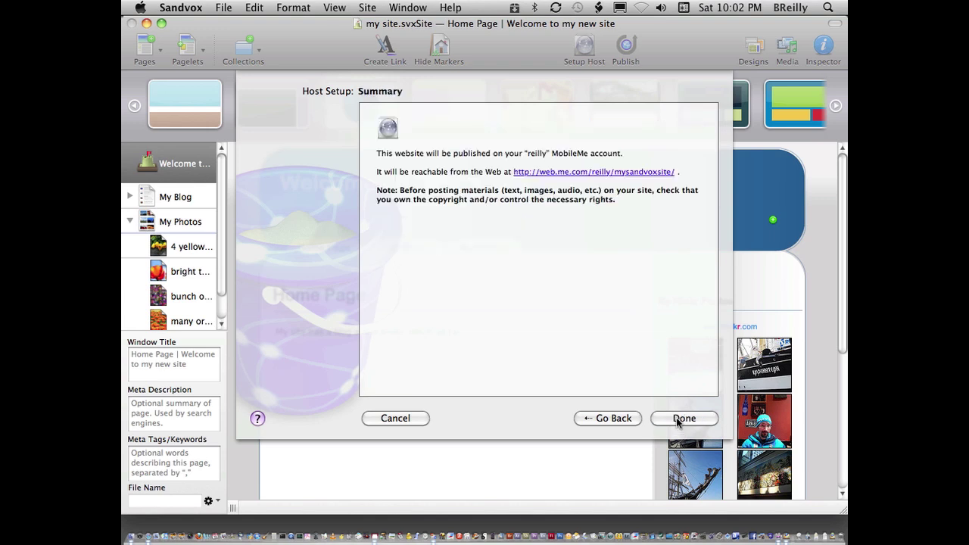
pyautogui.click(679, 421)
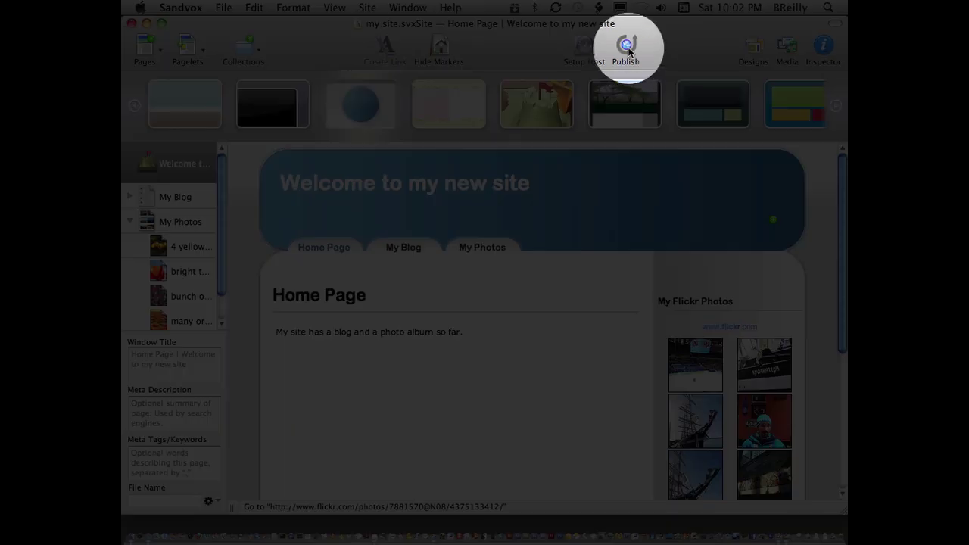
# Publish the site to MobileMe and let the upload finish.
pyautogui.click(629, 52)
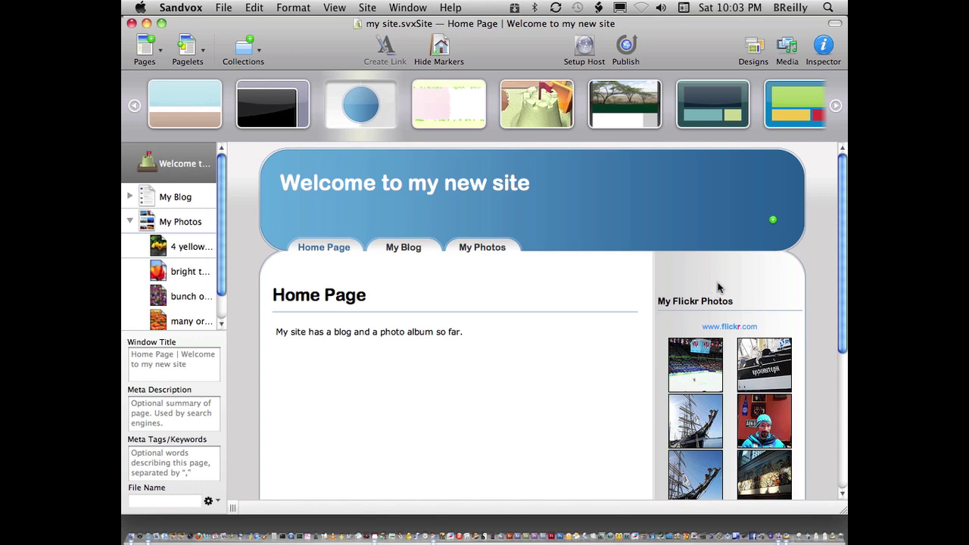
# Switch to Safari and review the live My Blog page.
pyautogui.press('super+Tab')
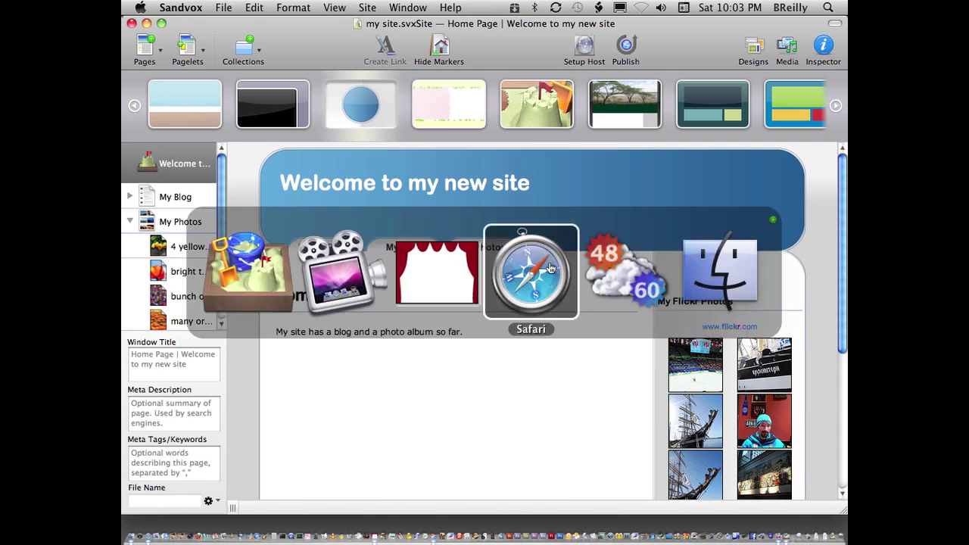
pyautogui.click(550, 267)
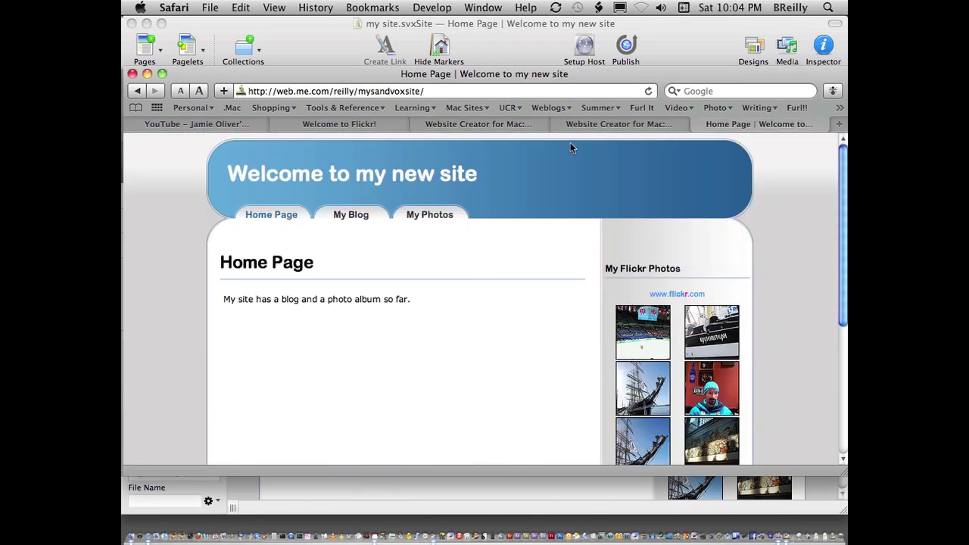
pyautogui.click(351, 220)
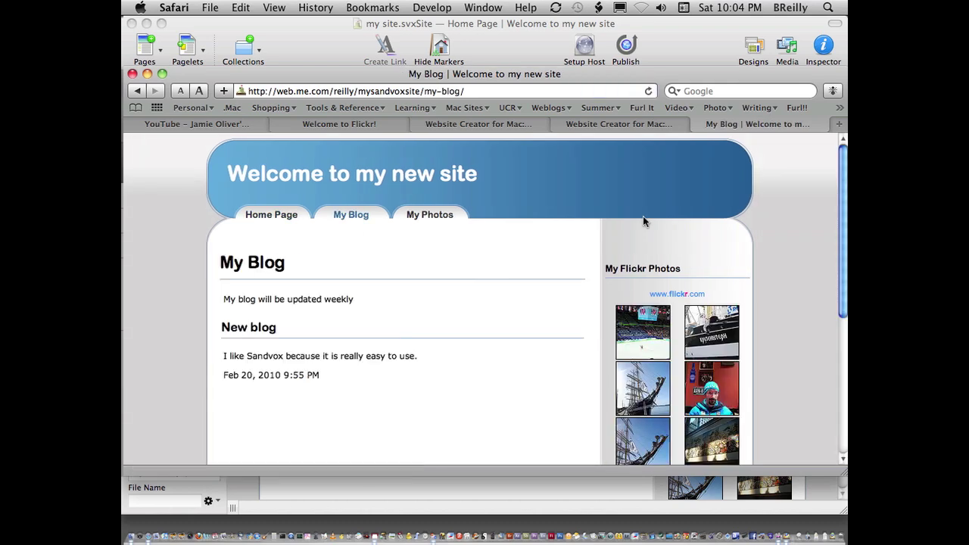
pyautogui.scroll(-5, 762, 255)
pyautogui.scroll(5, 762, 256)
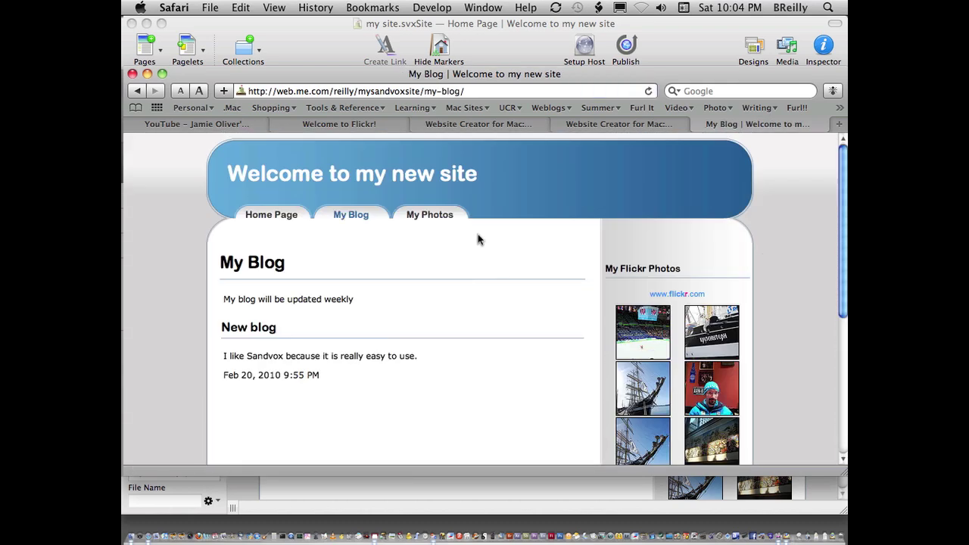
# Check the My Photos album and bright tulips page, then return to the Home Page.
pyautogui.click(419, 217)
pyautogui.scroll(-5, 770, 238)
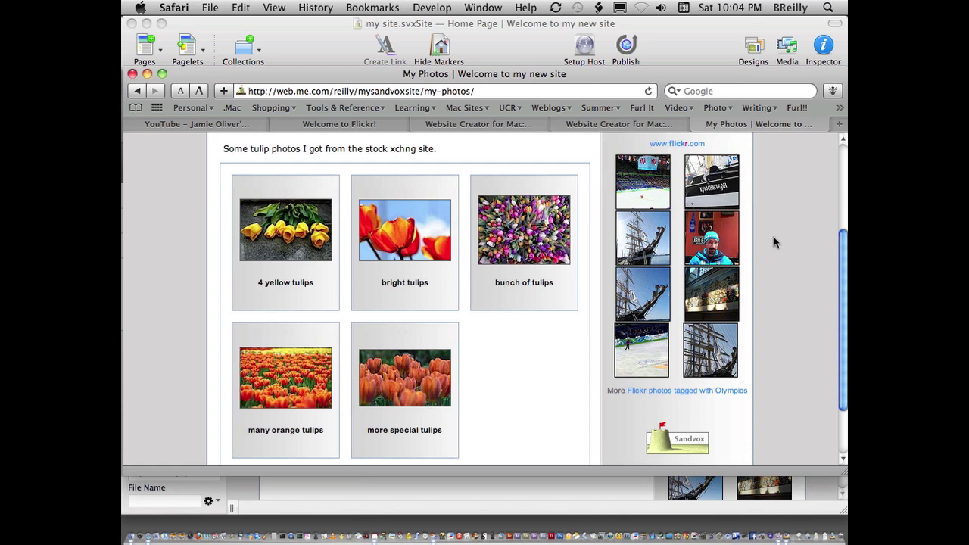
pyautogui.click(405, 229)
pyautogui.scroll(-5, 773, 284)
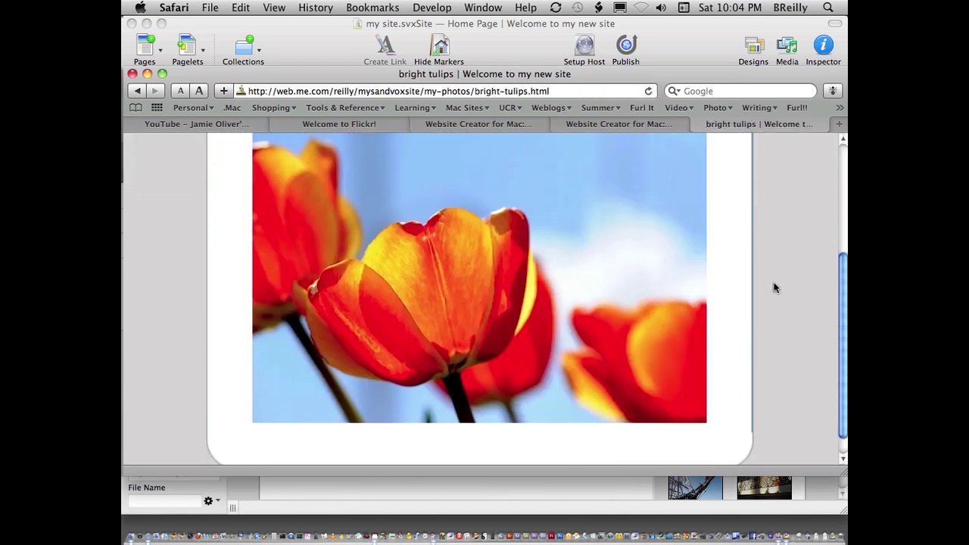
pyautogui.scroll(5, 775, 286)
pyautogui.click(293, 218)
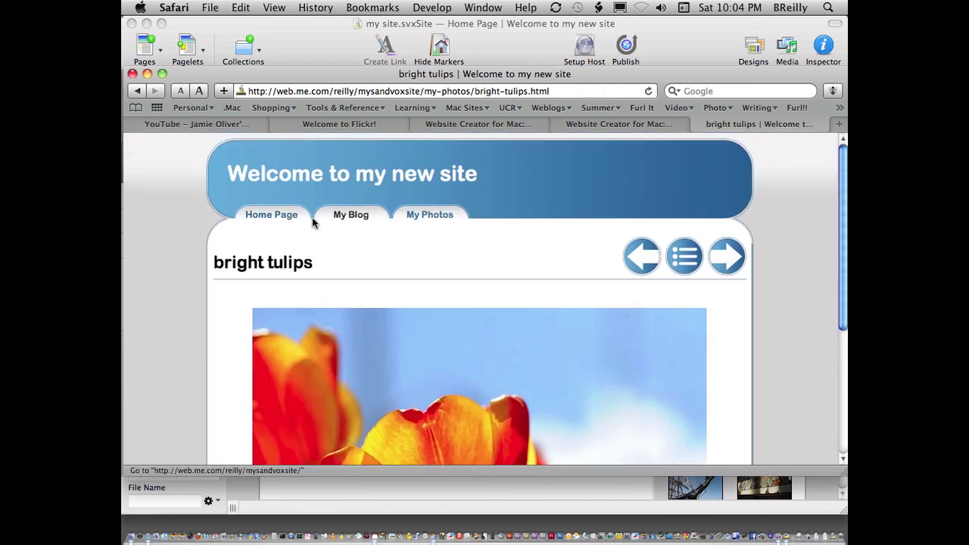
pyautogui.scroll(-8, 727, 281)
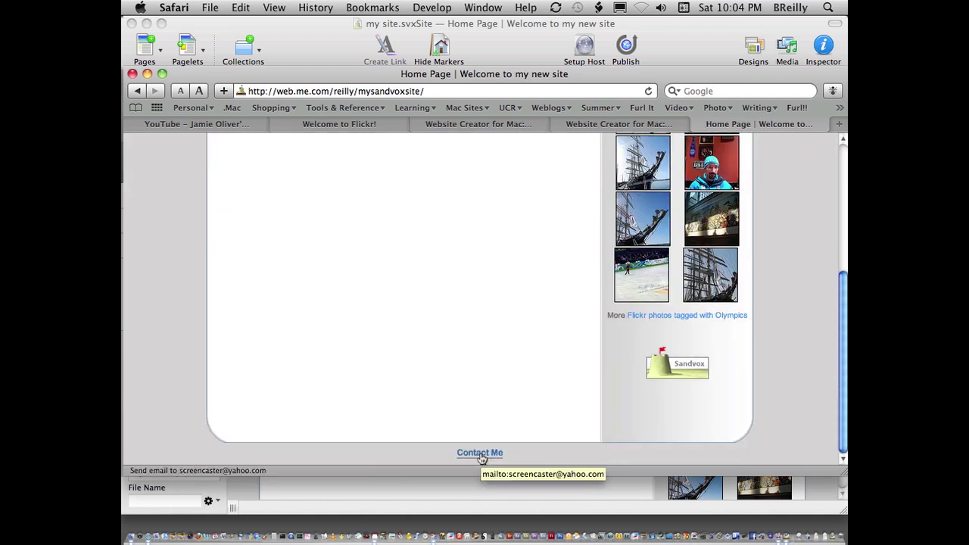
pyautogui.scroll(10, 525, 330)
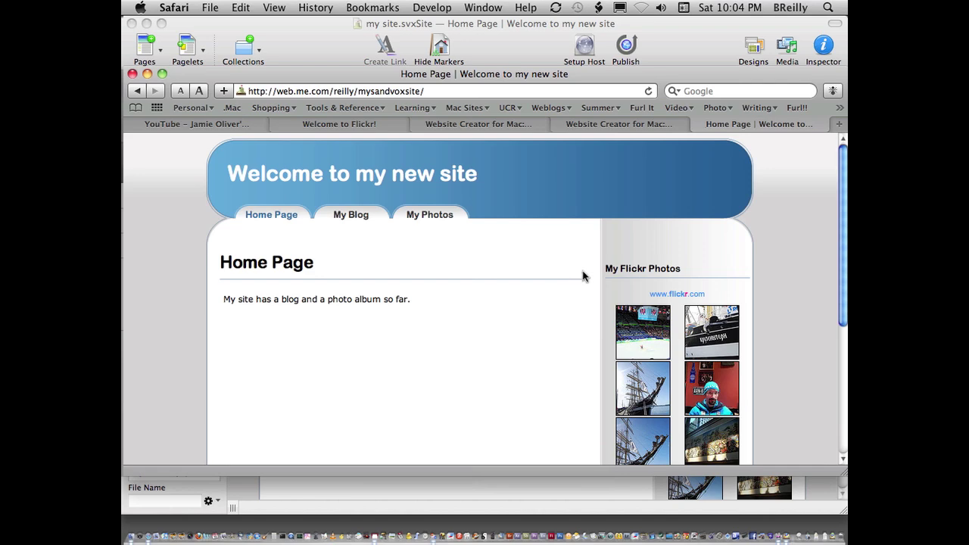
# Back in Sandvox, add a YouTube page under My Blog titled 'Jamie Oliver'.
pyautogui.press('super+Tab')
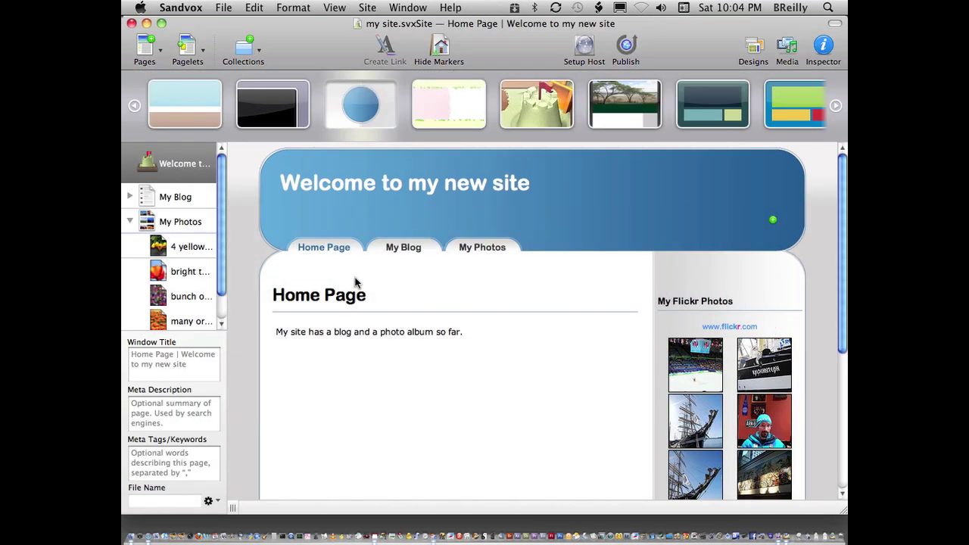
pyautogui.click(174, 198)
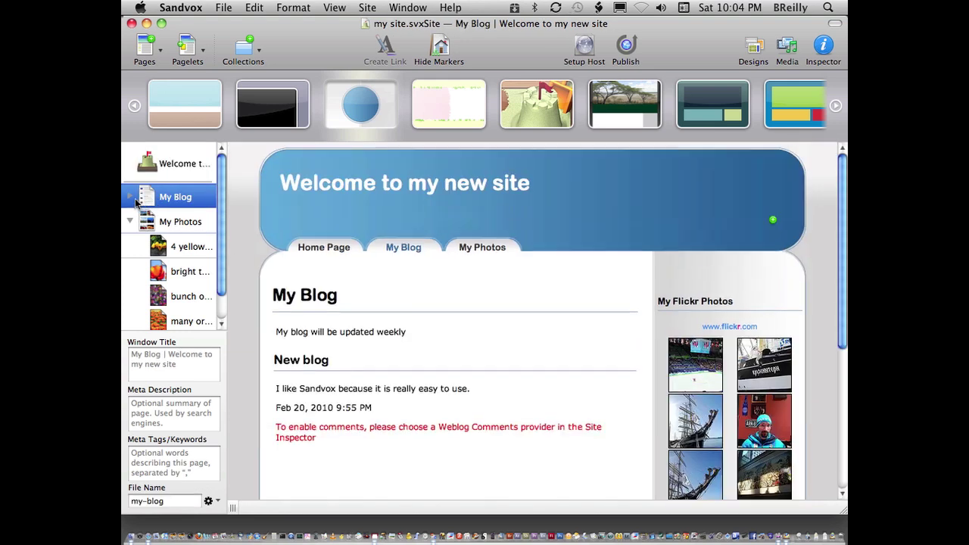
pyautogui.click(161, 52)
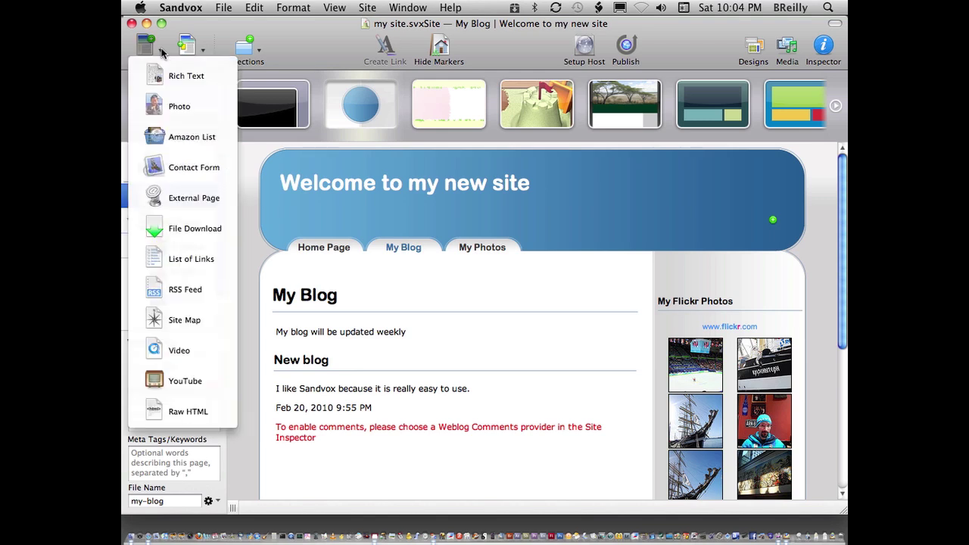
pyautogui.click(192, 381)
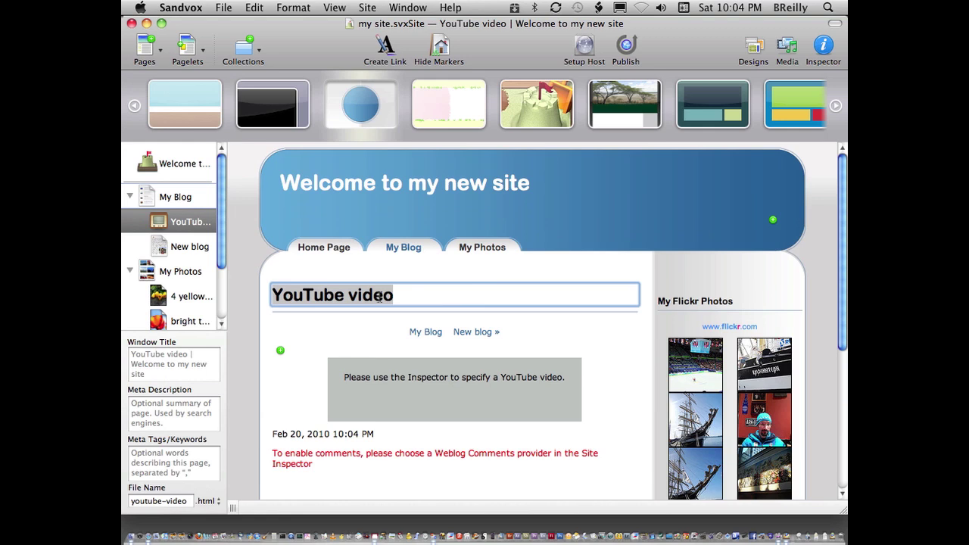
pyautogui.write('Jamie O')
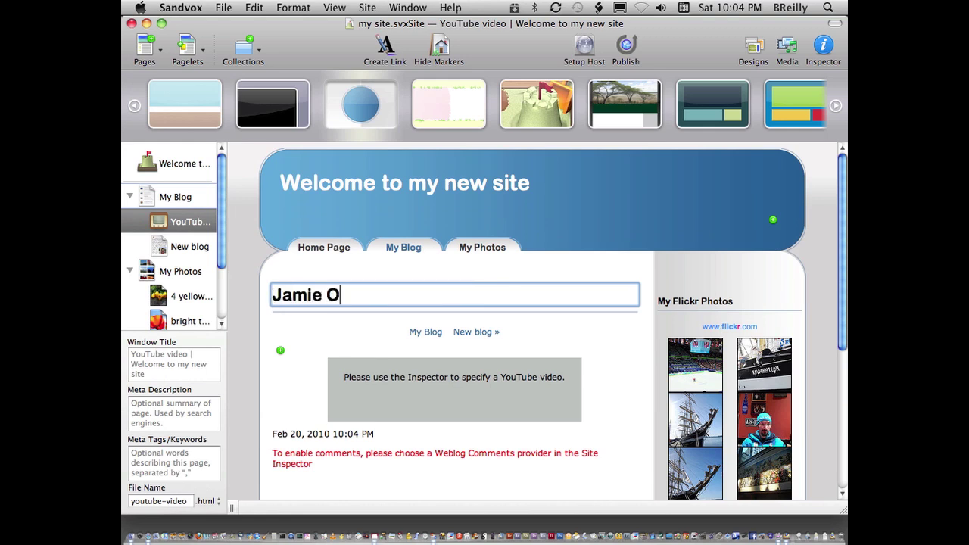
pyautogui.write('liver')
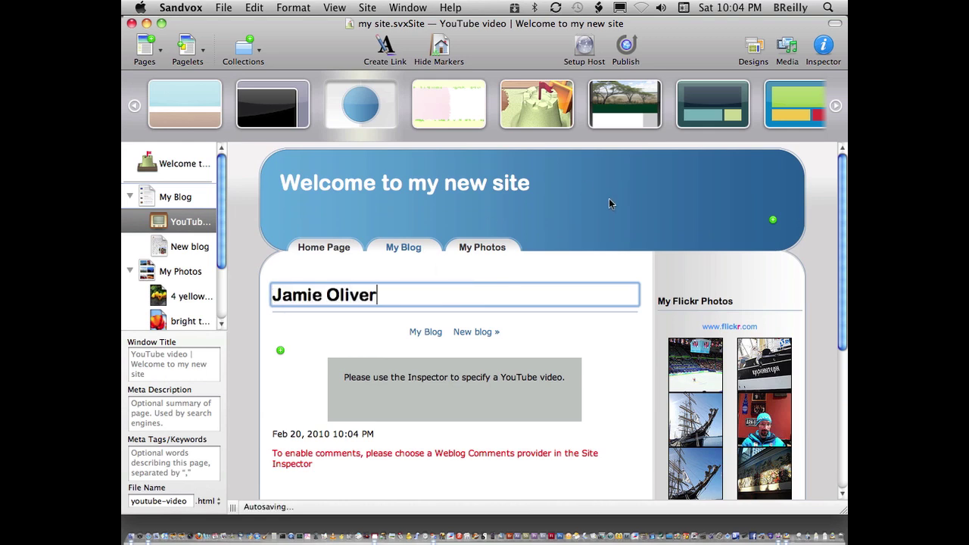
pyautogui.click(479, 379)
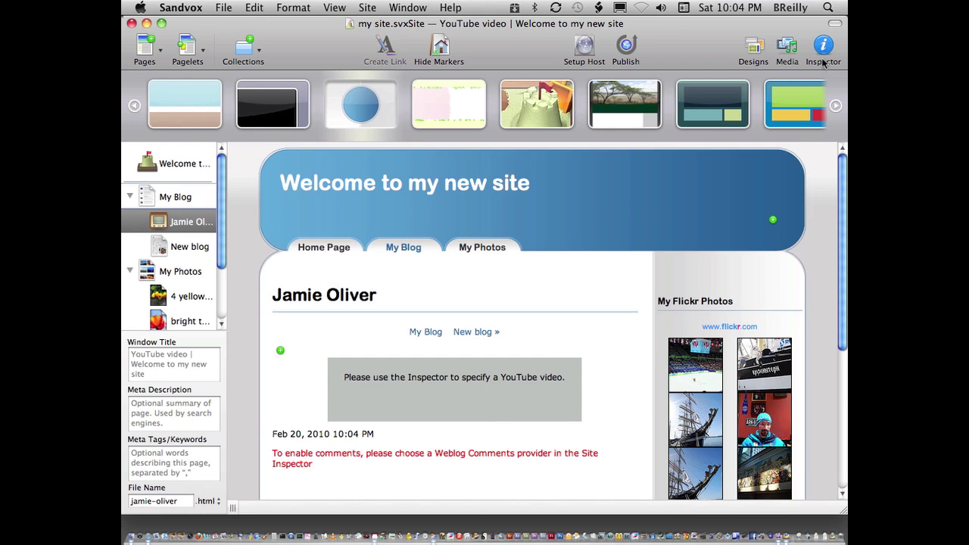
# Paste the Jamie Oliver TED video URL from Safari into the Video field and include the page in the site menu.
pyautogui.click(824, 60)
pyautogui.press('super+Tab')
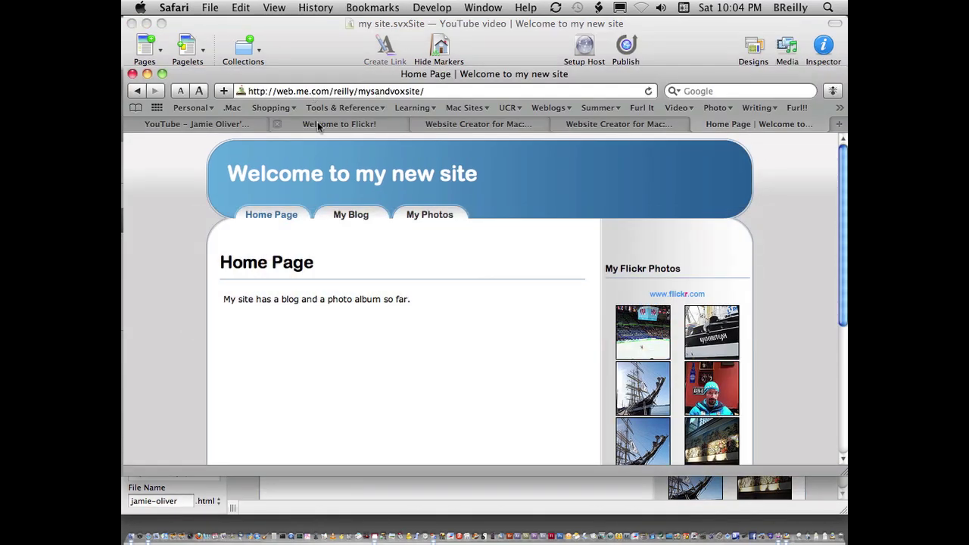
pyautogui.click(209, 124)
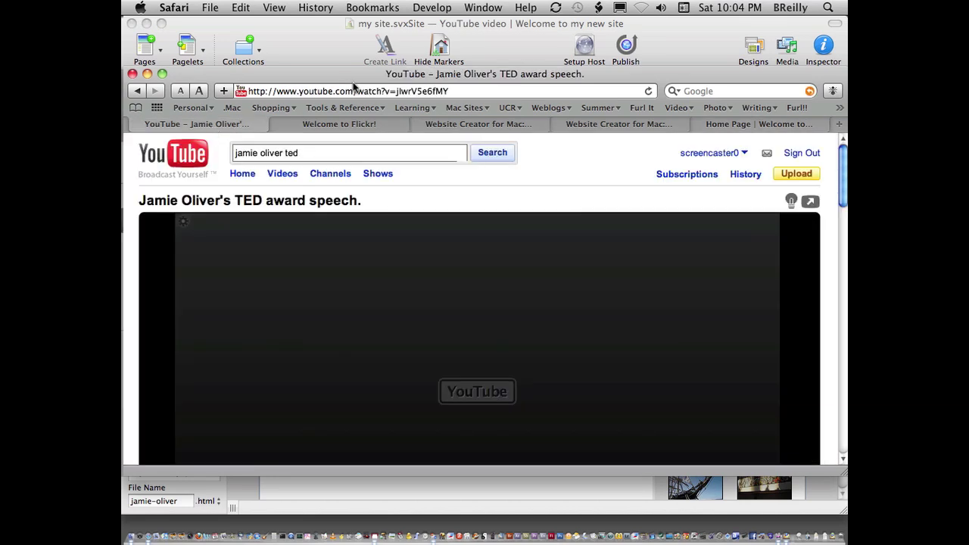
pyautogui.click(352, 89)
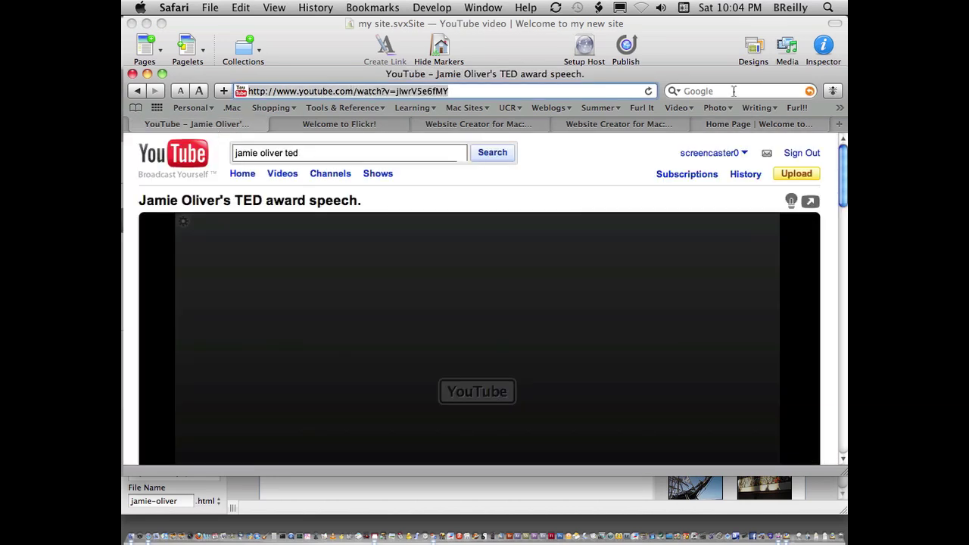
pyautogui.press('super+Tab')
pyautogui.click(682, 270)
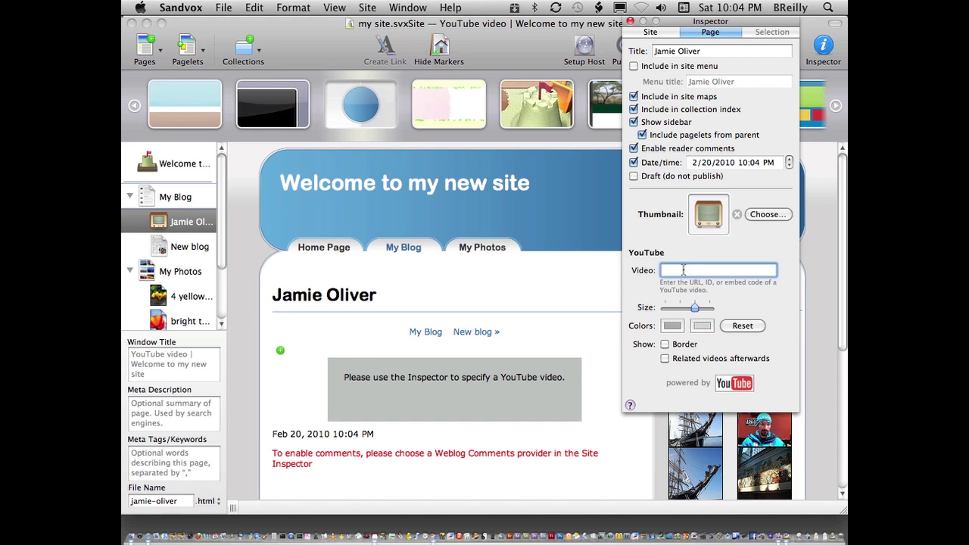
pyautogui.press('super+v')
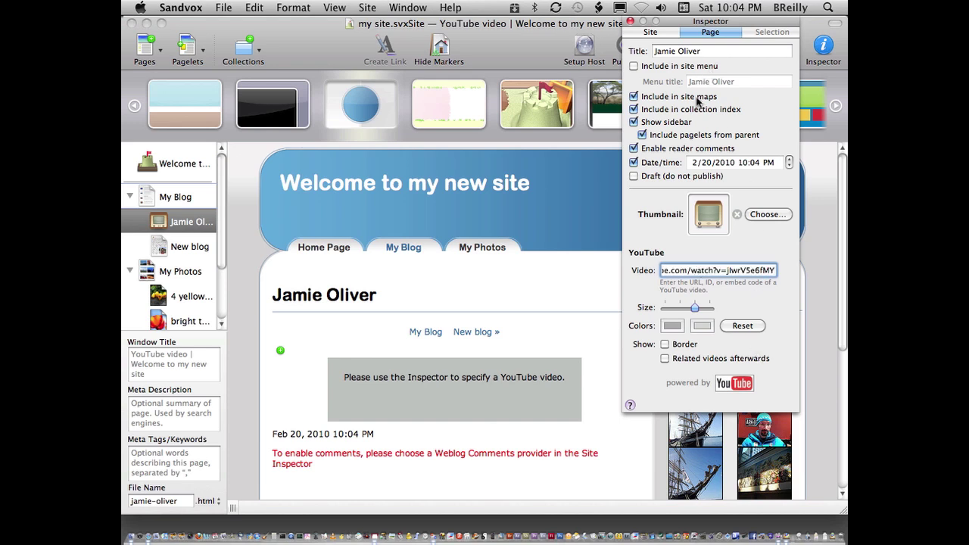
pyautogui.click(633, 65)
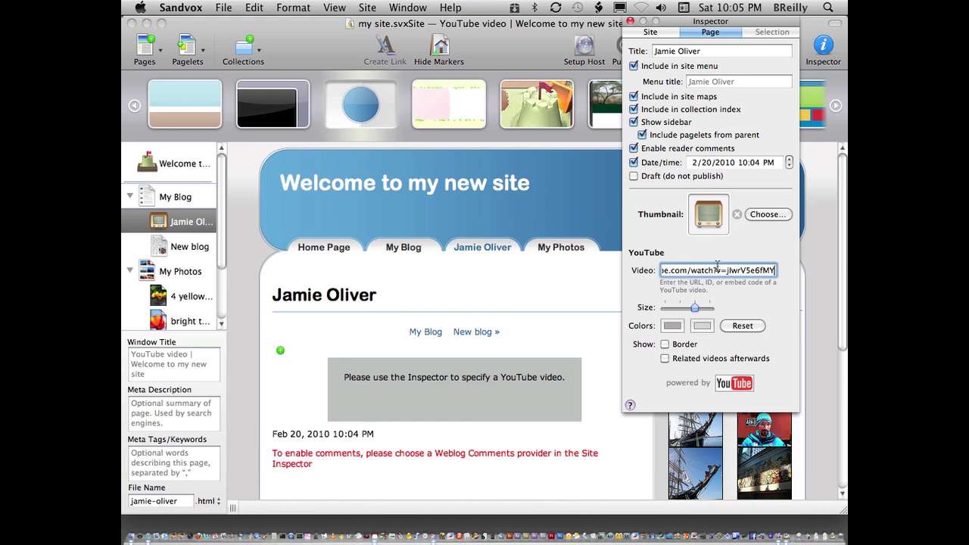
# Close the Inspector and republish the updated site.
pyautogui.click(649, 301)
pyautogui.scroll(-5, 649, 300)
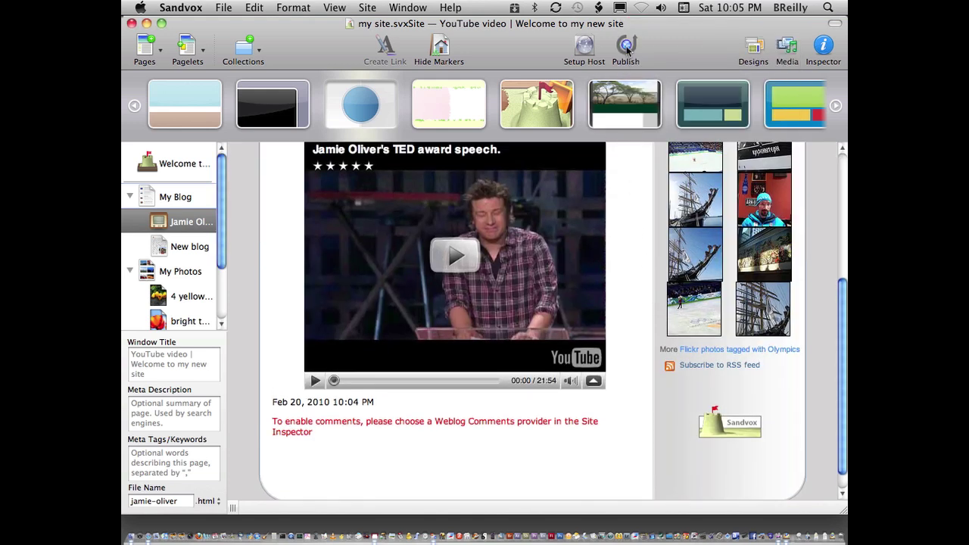
pyautogui.click(627, 47)
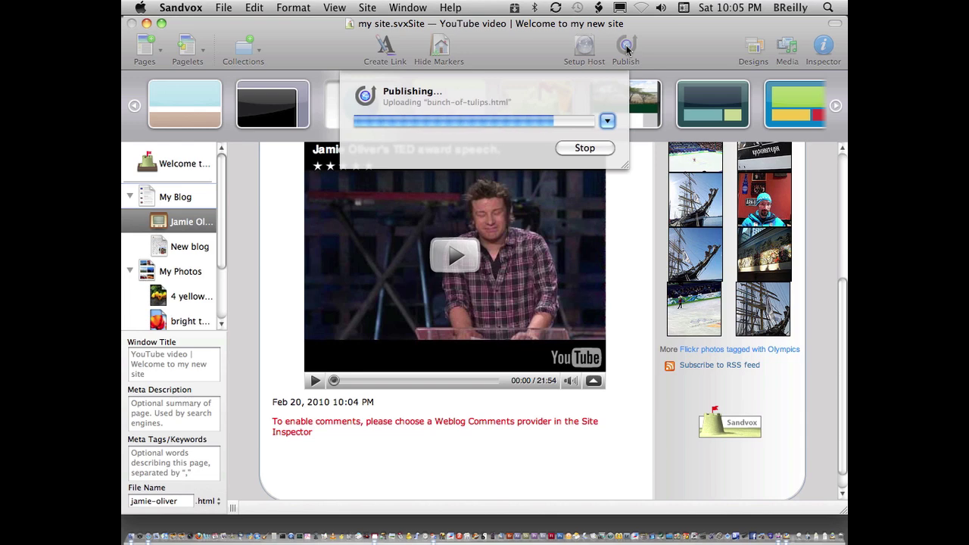
# Bring Safari forward and reload the published site's home page.
pyautogui.press('super+Tab')
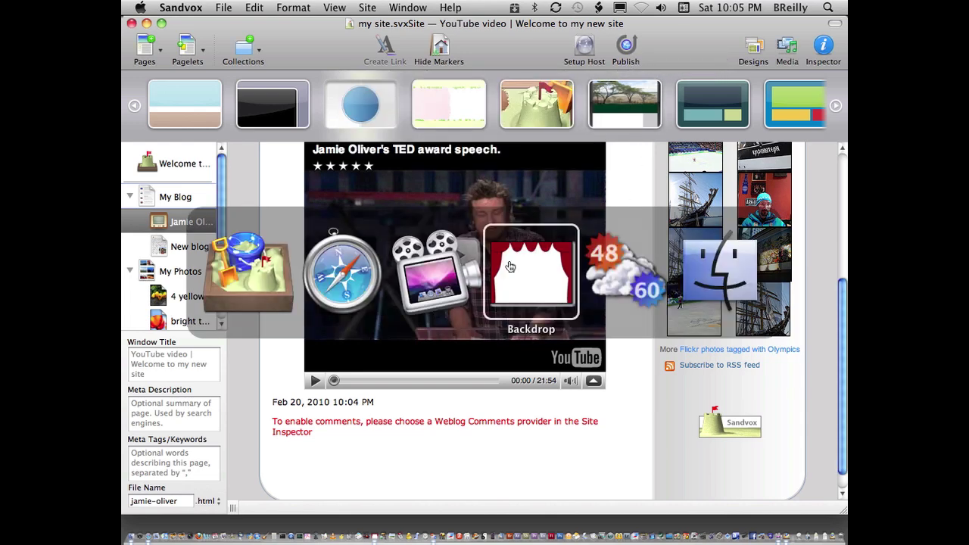
pyautogui.press('super+shift+Tab')
pyautogui.press('super+shift+Tab')
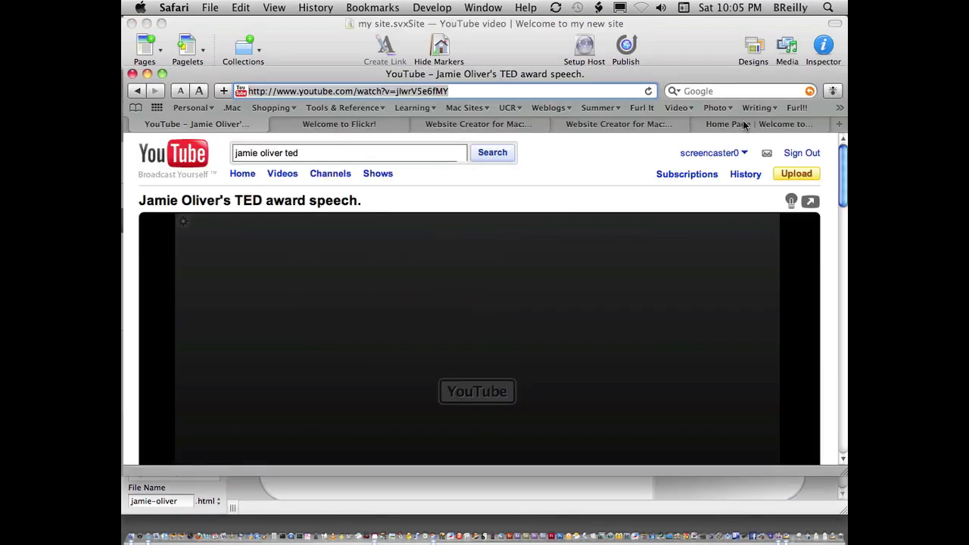
pyautogui.click(745, 125)
pyautogui.press('super+r')
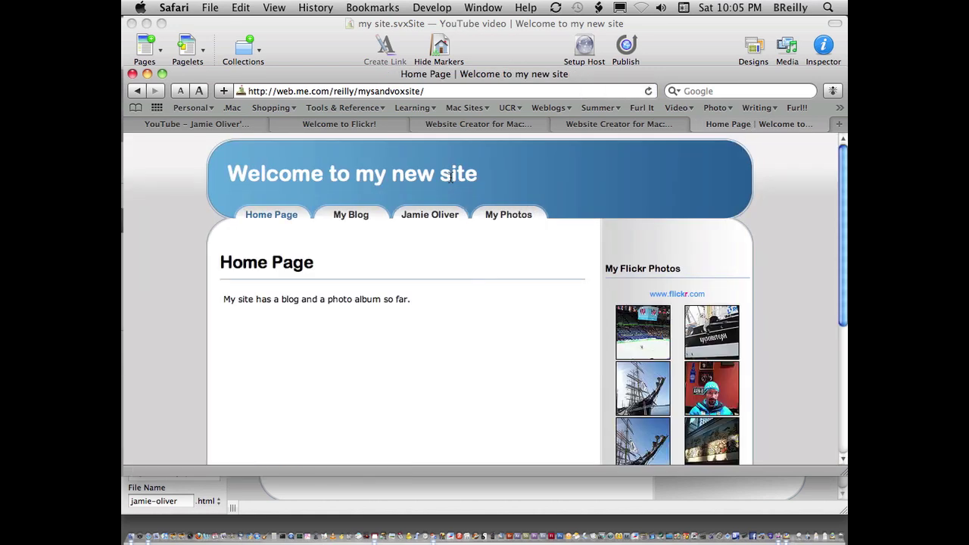
# Open the Jamie Oliver page and play its TED speech video, pausing at 00:03.
pyautogui.click(426, 216)
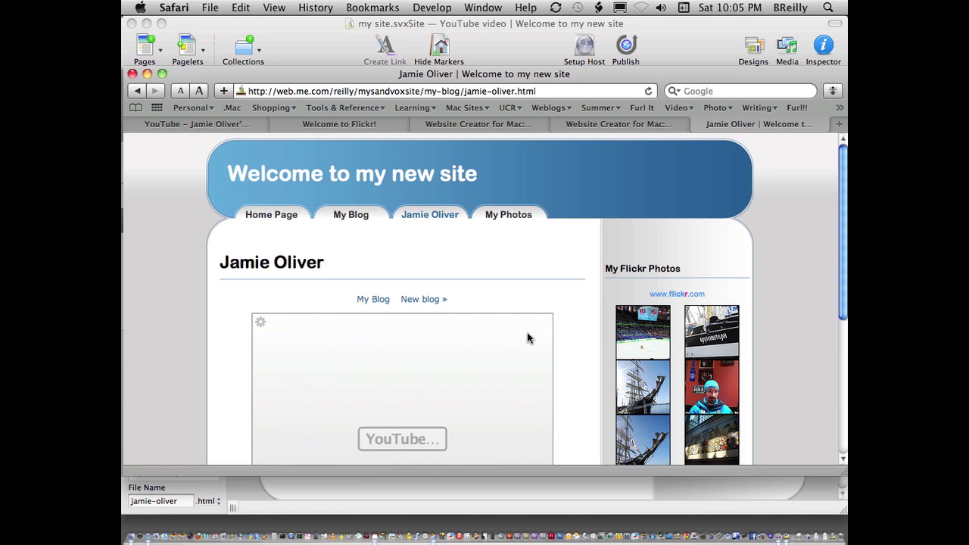
pyautogui.scroll(-3, 527, 336)
pyautogui.scroll(-3, 549, 351)
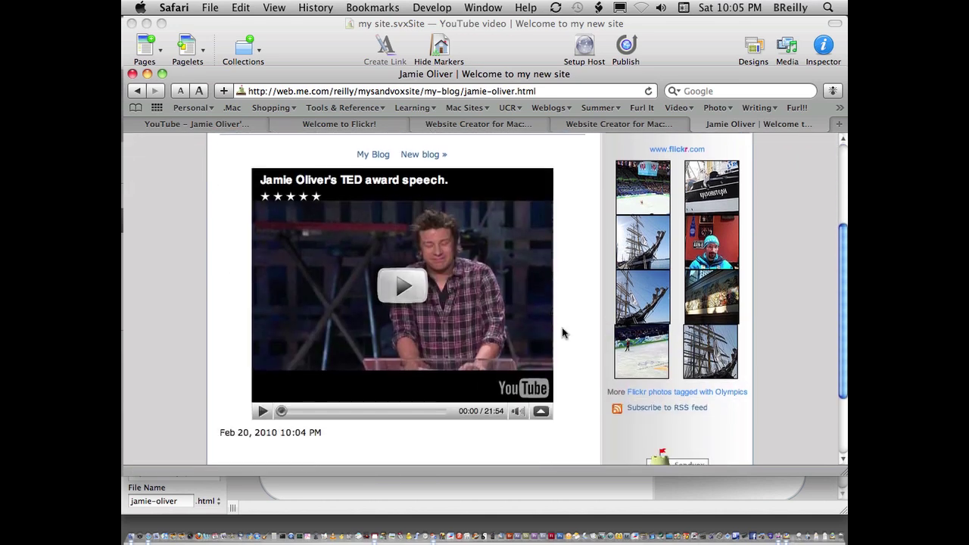
pyautogui.click(552, 351)
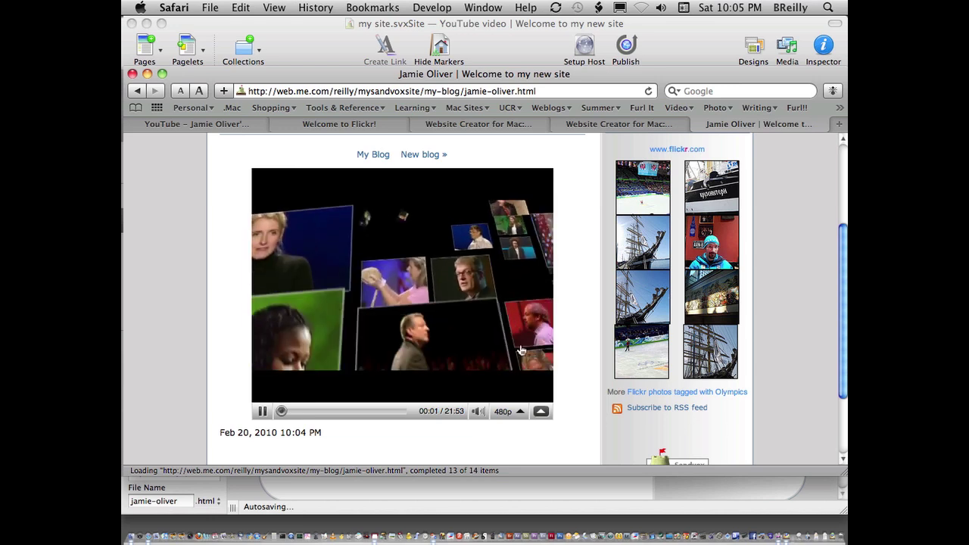
pyautogui.click(262, 411)
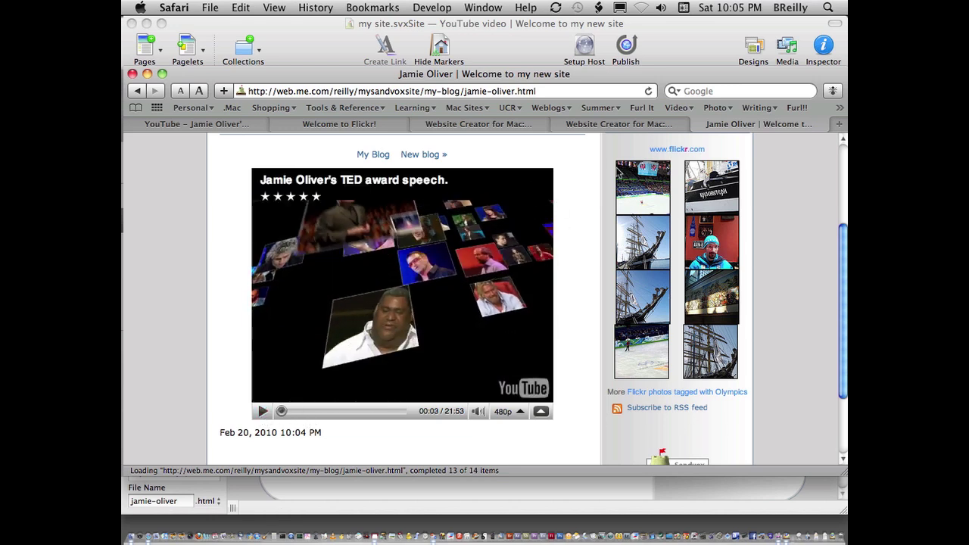
pyautogui.click(475, 125)
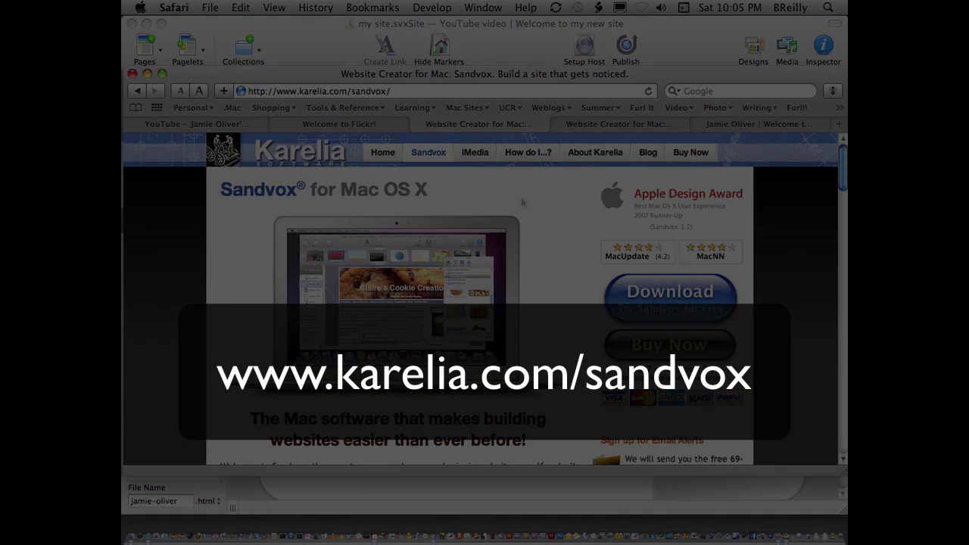